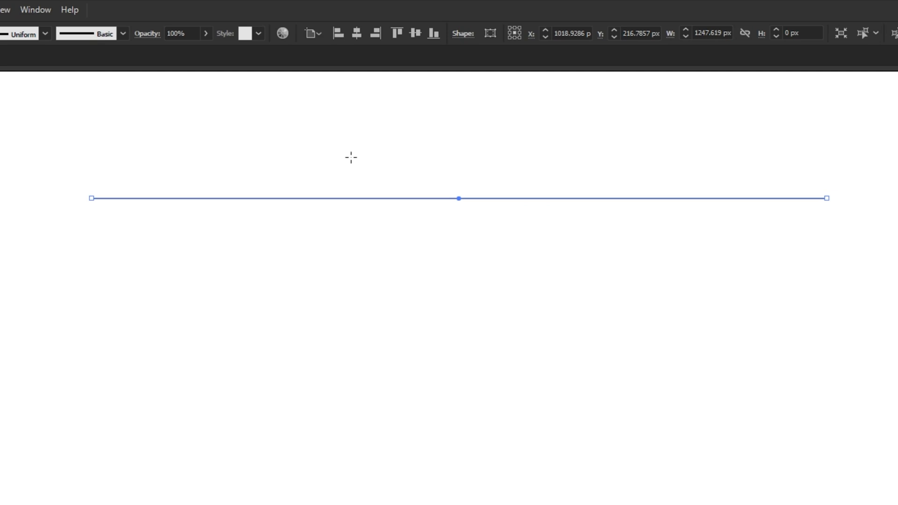
Set the stroke weight of the horizontal line to 30 pt
{"action": "left_click", "coordinate": [13, 76]}
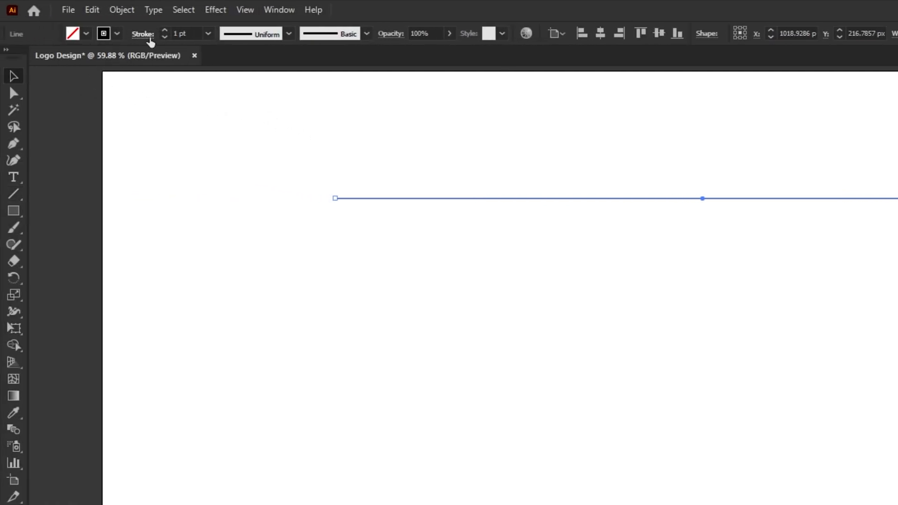
{"action": "left_click", "coordinate": [143, 35]}
{"action": "left_click", "coordinate": [52, 47]}
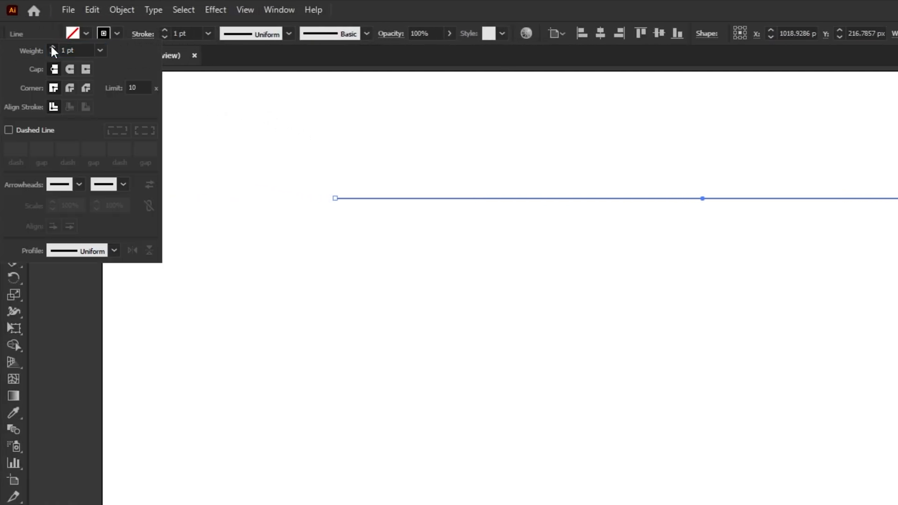
{"action": "left_click", "coordinate": [52, 47]}
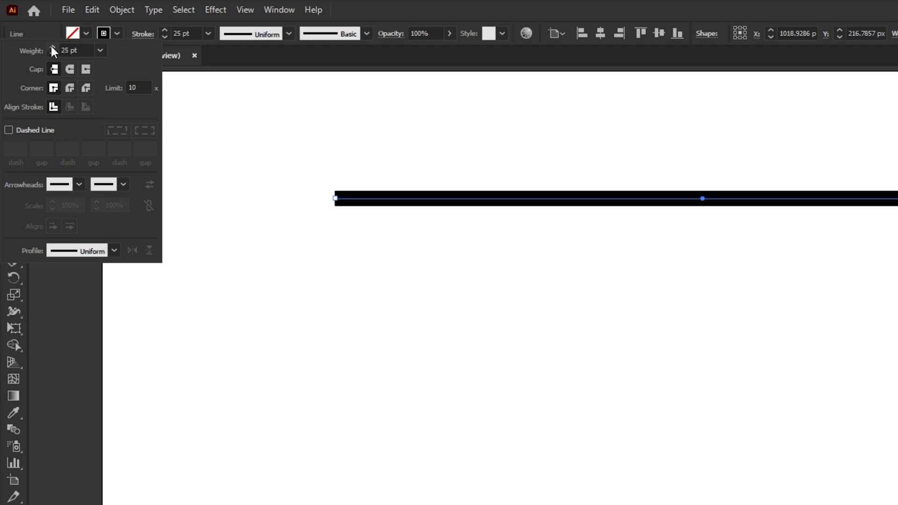
{"action": "left_click", "coordinate": [52, 47]}
{"action": "left_click", "coordinate": [51, 45]}
{"action": "left_click", "coordinate": [51, 47]}
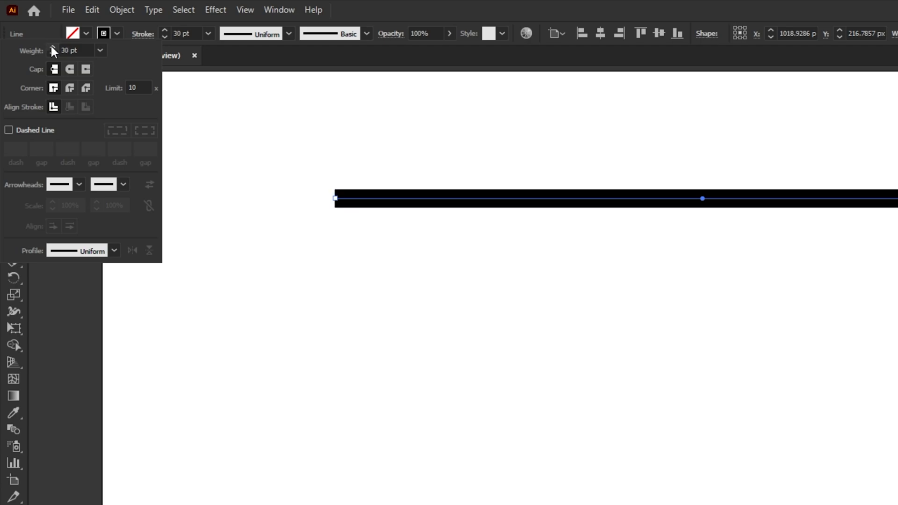
Give the line's stroke a round cap, a round corner join and the lens-shaped width profile tapering at both ends
{"action": "left_click", "coordinate": [69, 69]}
{"action": "left_click", "coordinate": [71, 87]}
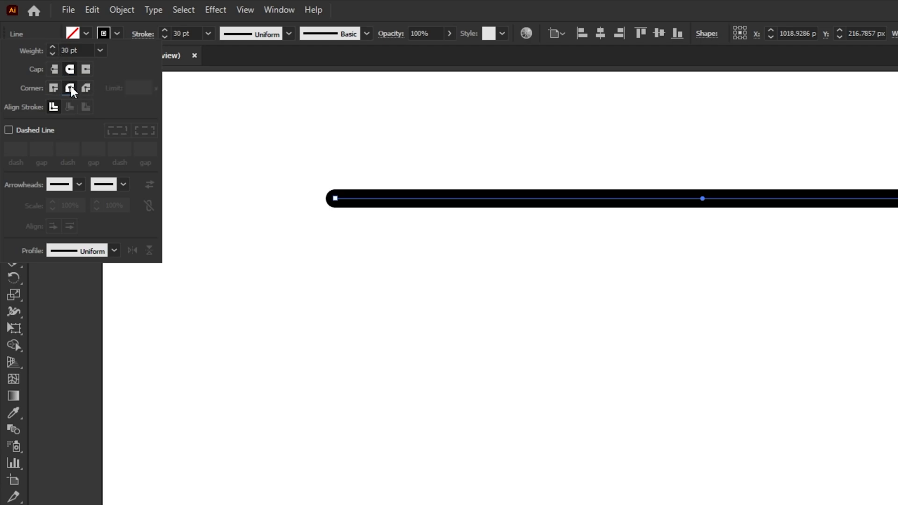
{"action": "left_click", "coordinate": [86, 251]}
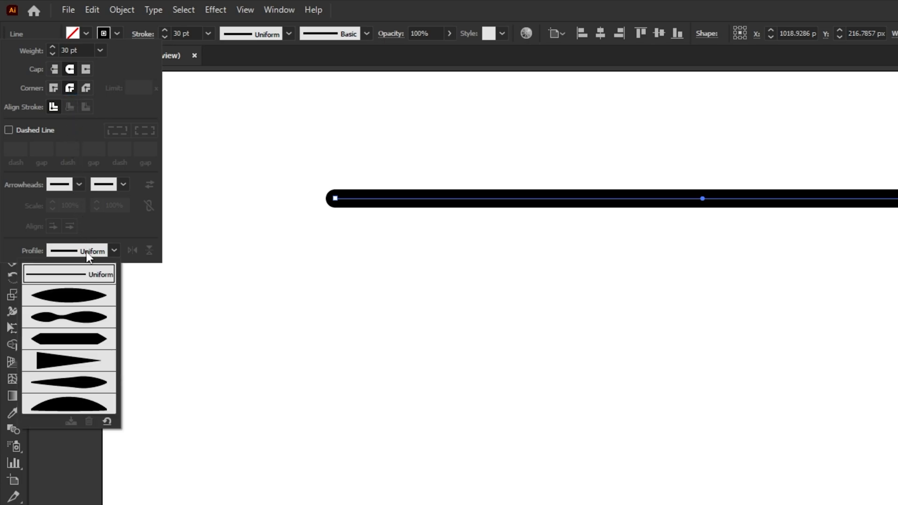
{"action": "left_click", "coordinate": [89, 299]}
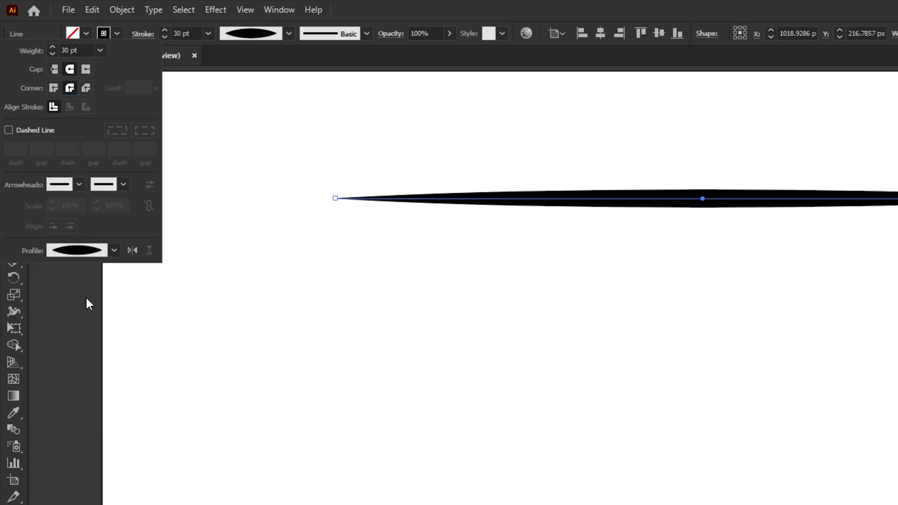
Make the stroke a dashed line with dashes aligned to corners and path ends, and enter a dash length of 0
{"action": "left_click", "coordinate": [15, 131]}
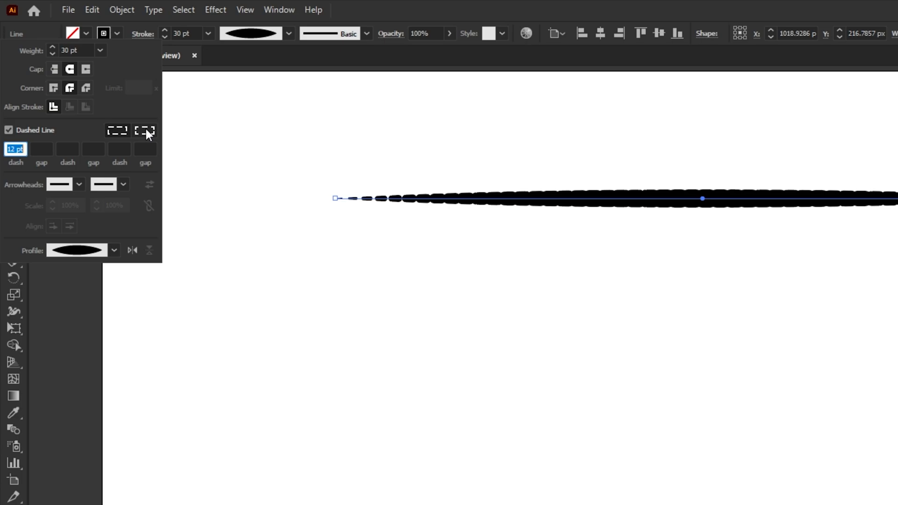
{"action": "left_click", "coordinate": [145, 131]}
{"action": "left_click", "coordinate": [21, 146]}
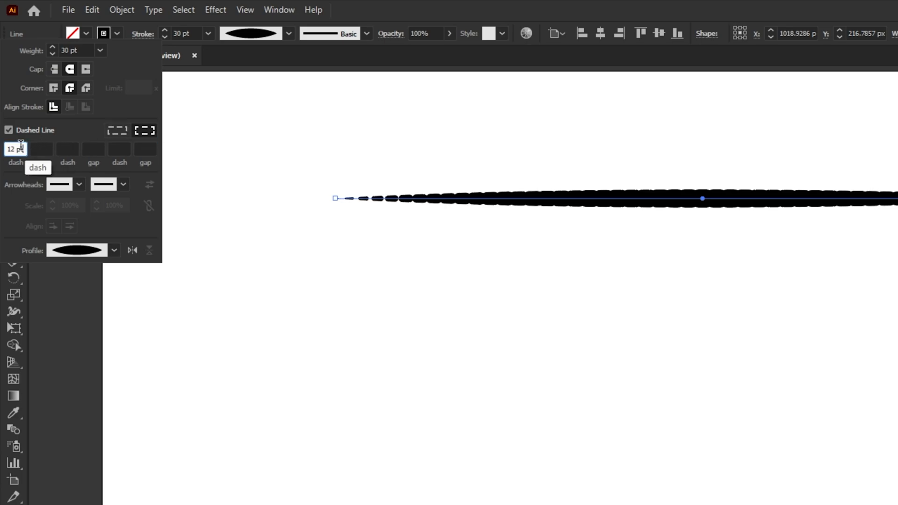
{"action": "type", "text": "0"}
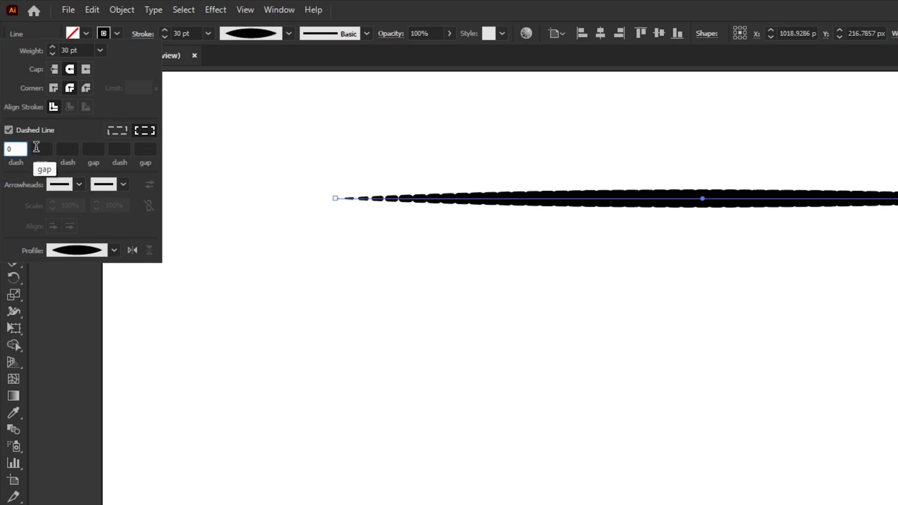
Set the gap of the dashed stroke to 32 pt so the line becomes a row of separate dots
{"action": "left_click", "coordinate": [44, 148]}
{"action": "type", "text": "29"}
{"action": "key", "text": "Return"}
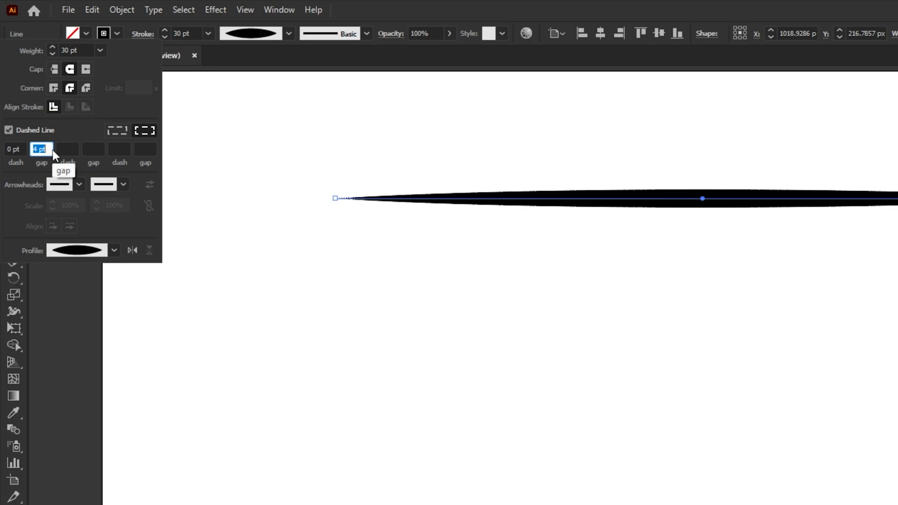
{"action": "key", "text": "Up"}
{"action": "key", "text": "Up"}
{"action": "key", "text": "Up"}
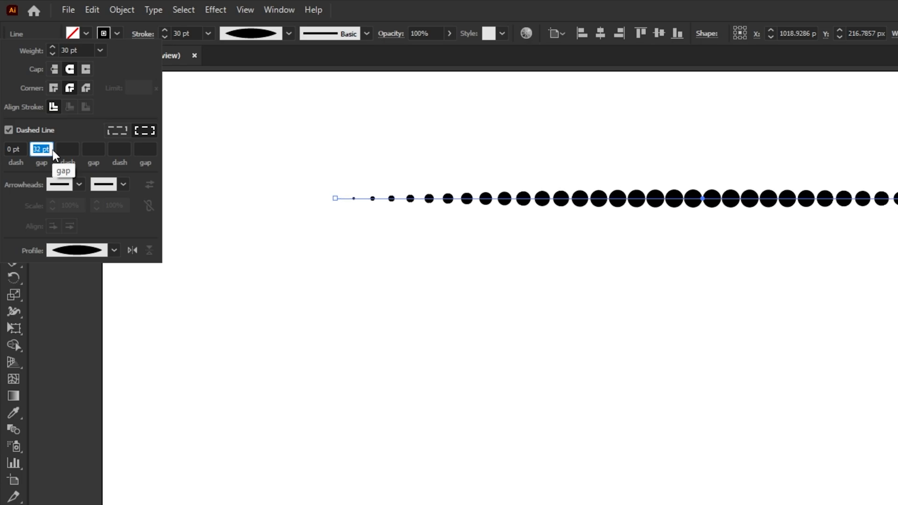
{"action": "left_click", "coordinate": [206, 164]}
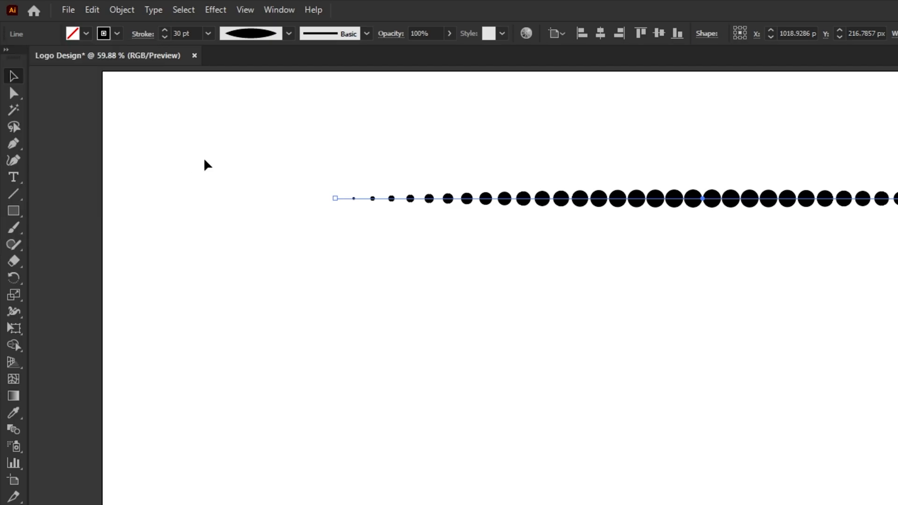
Copy the dotted line, paste it in place and move the duplicate straight down to Y 627.5 px
{"action": "left_click", "coordinate": [98, 15]}
{"action": "left_click", "coordinate": [108, 79]}
{"action": "left_click", "coordinate": [92, 10]}
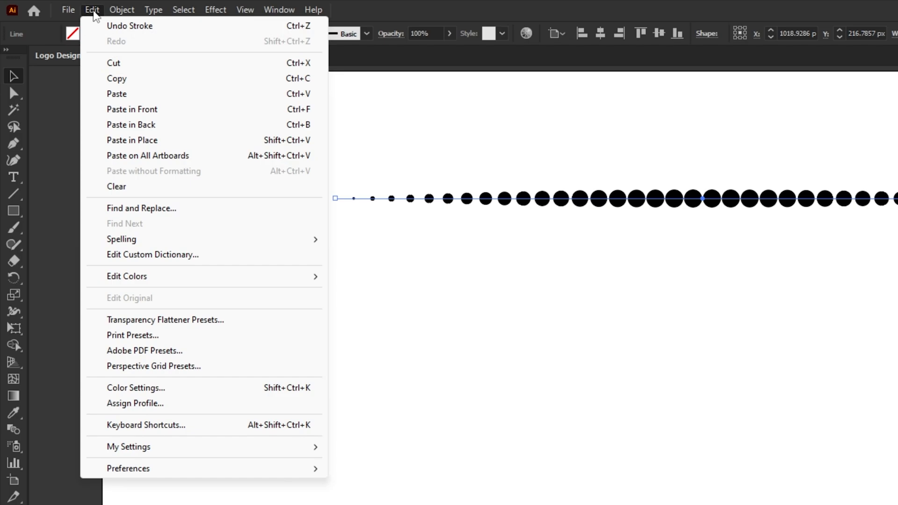
{"action": "left_click", "coordinate": [100, 140]}
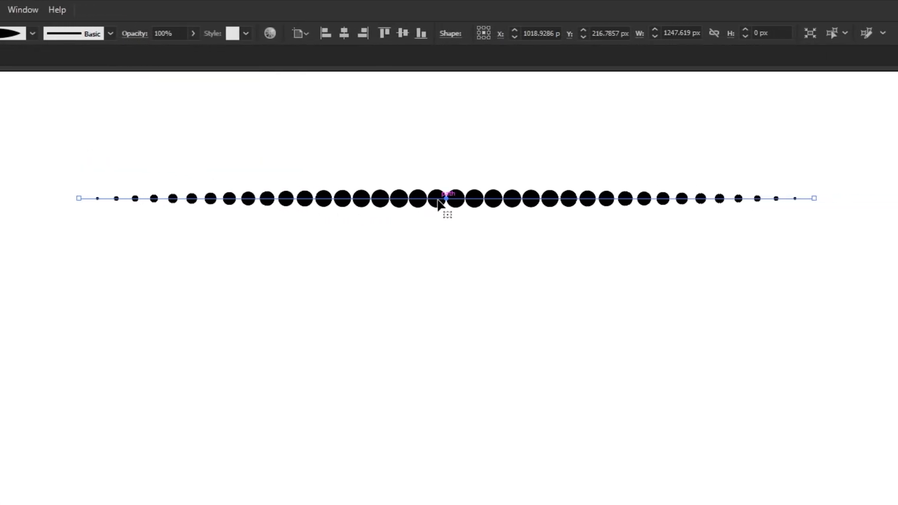
{"action": "left_click_drag", "start_coordinate": [438, 201], "coordinate": [447, 440]}
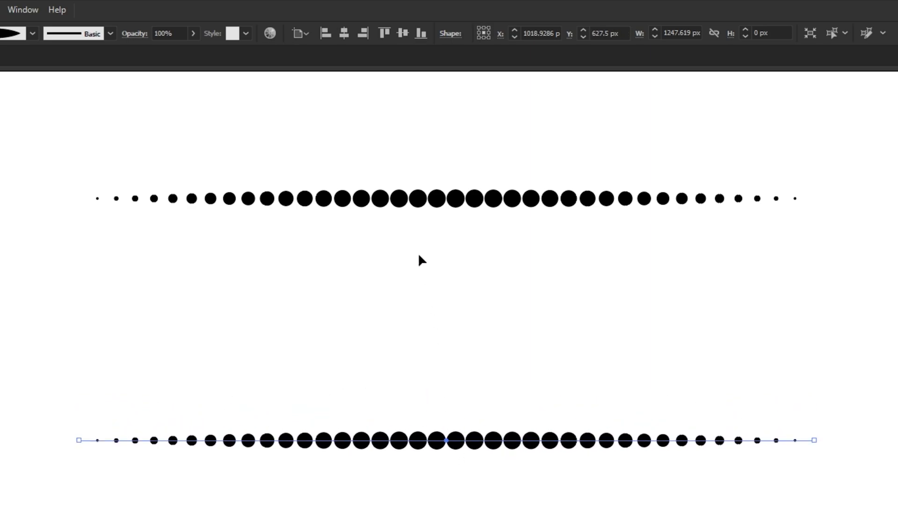
Select both dotted lines and make a blend between them
{"action": "left_click_drag", "start_coordinate": [386, 151], "coordinate": [488, 457]}
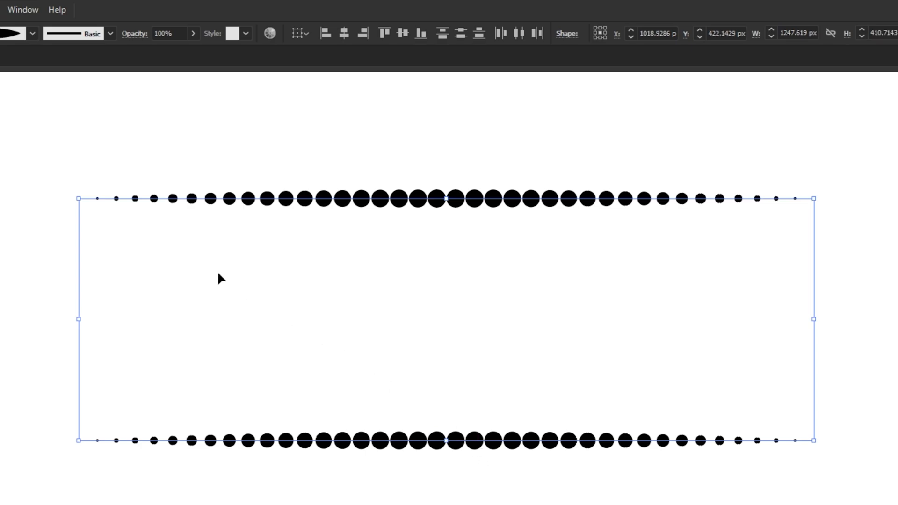
{"action": "left_click", "coordinate": [21, 9]}
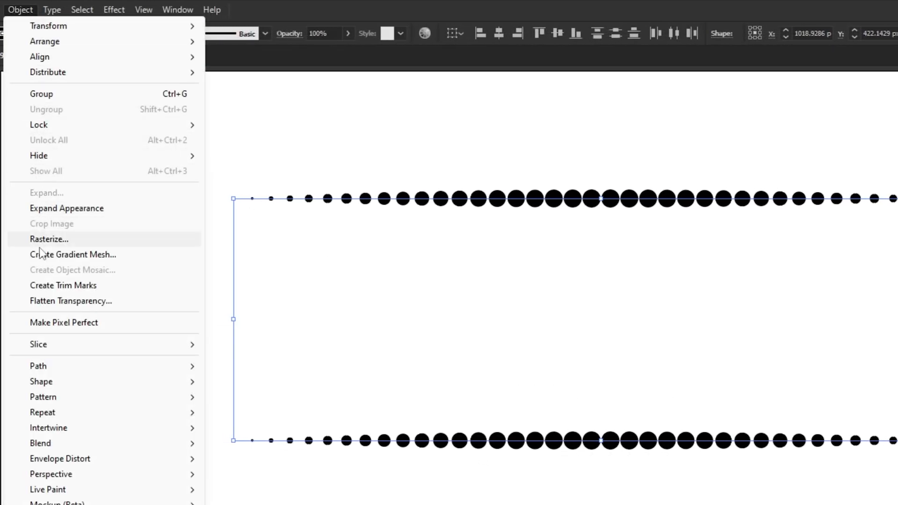
{"action": "mouse_move", "coordinate": [49, 445]}
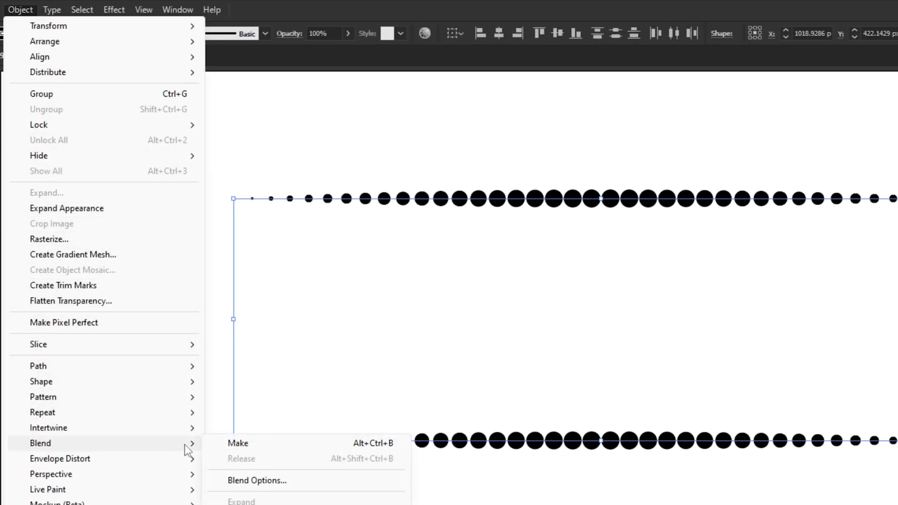
{"action": "left_click", "coordinate": [255, 449]}
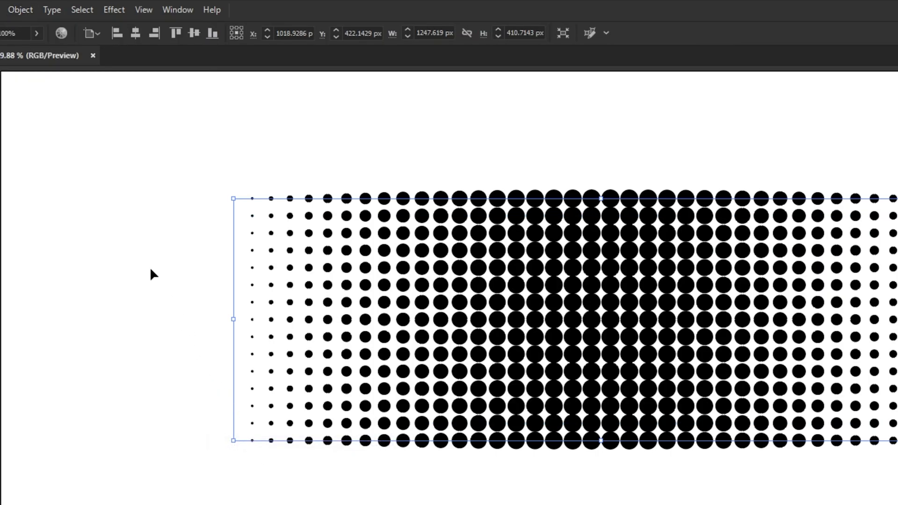
Change the blend's spacing to Specified Steps with 12 steps
{"action": "left_click", "coordinate": [24, 11]}
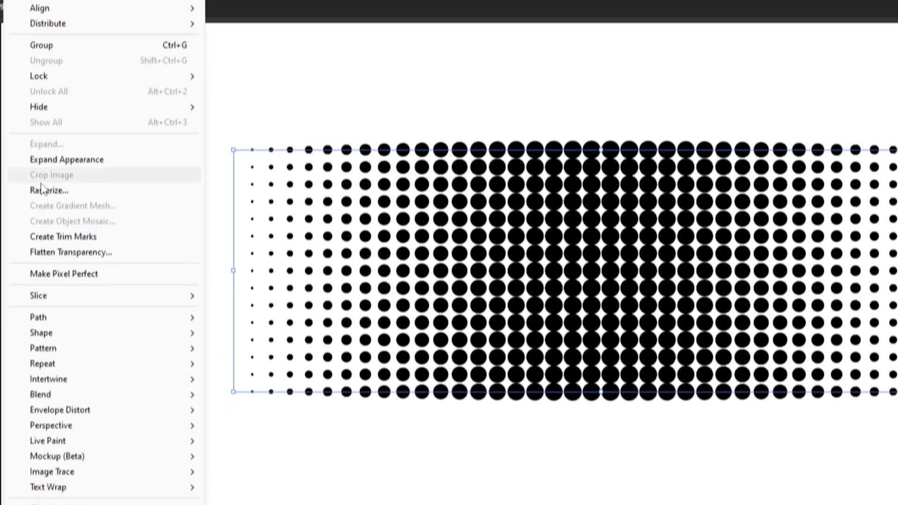
{"action": "mouse_move", "coordinate": [53, 381]}
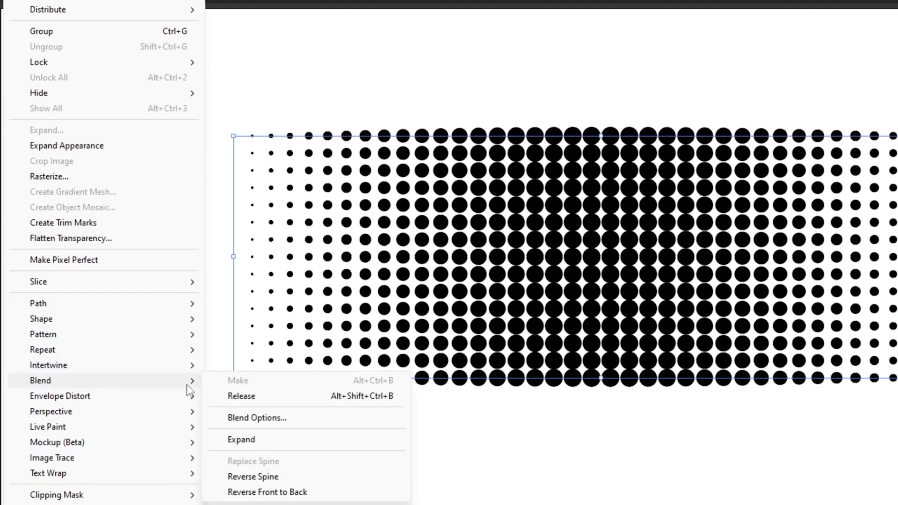
{"action": "left_click", "coordinate": [264, 421]}
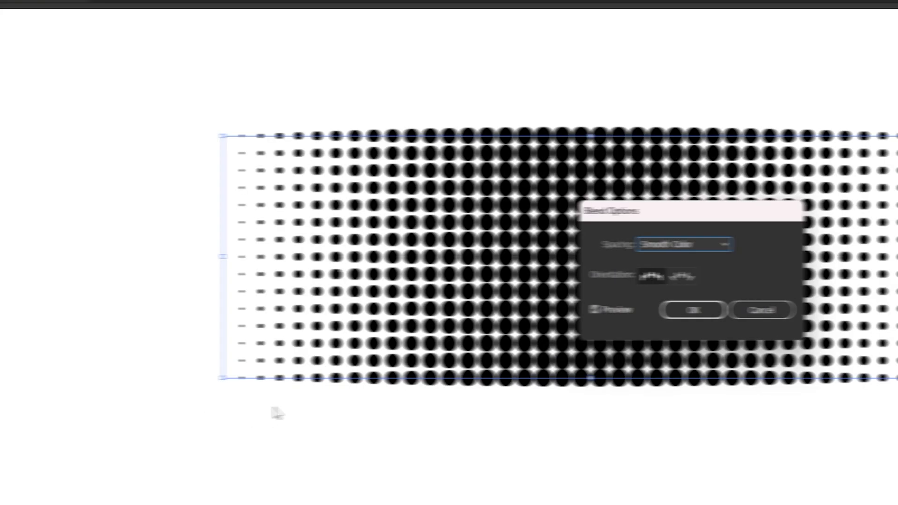
{"action": "left_click", "coordinate": [537, 248]}
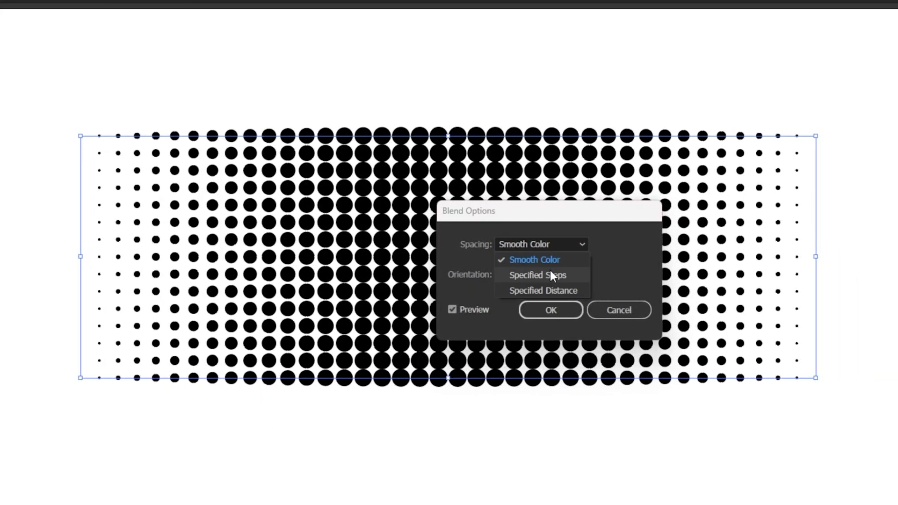
{"action": "left_click", "coordinate": [551, 271]}
{"action": "type", "text": "13"}
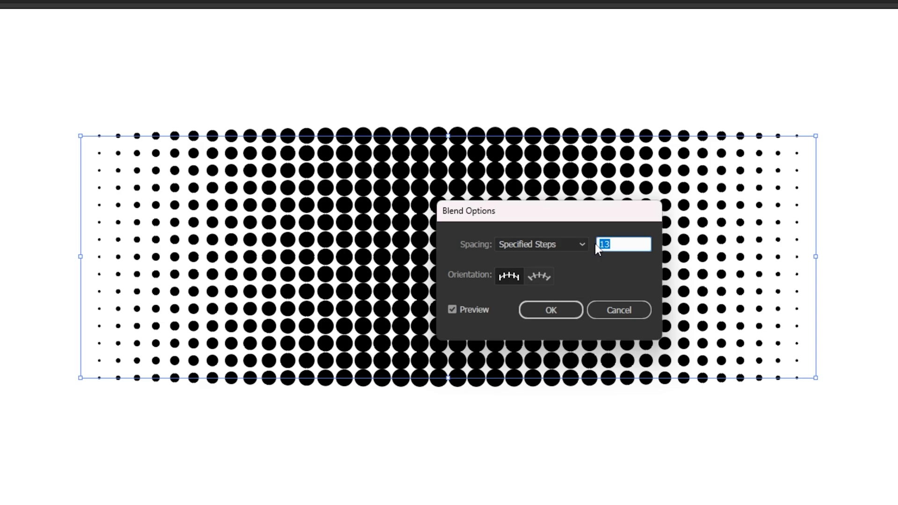
{"action": "type", "text": "2"}
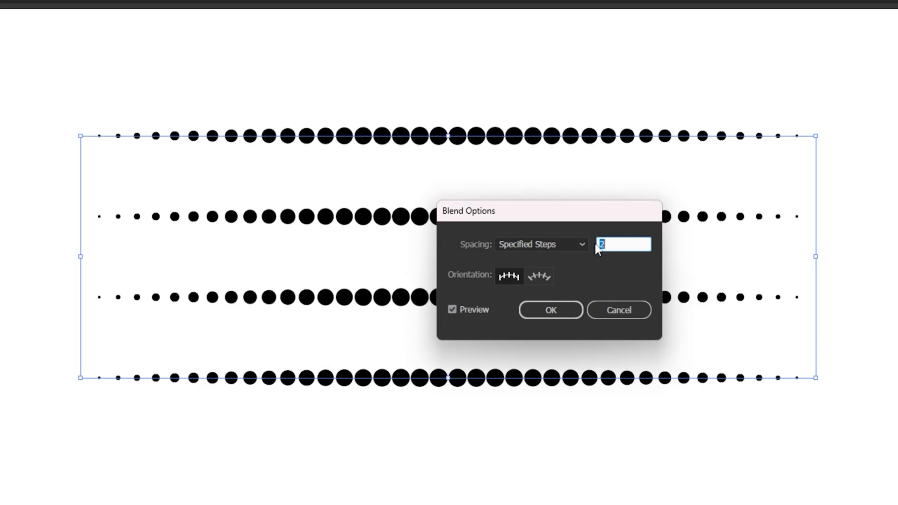
{"action": "key", "text": "Up"}
{"action": "key", "text": "Up"}
{"action": "key", "text": "Up"}
{"action": "key", "text": "Up"}
{"action": "key", "text": "Up"}
{"action": "key", "text": "Up"}
{"action": "key", "text": "Up"}
{"action": "key", "text": "Up"}
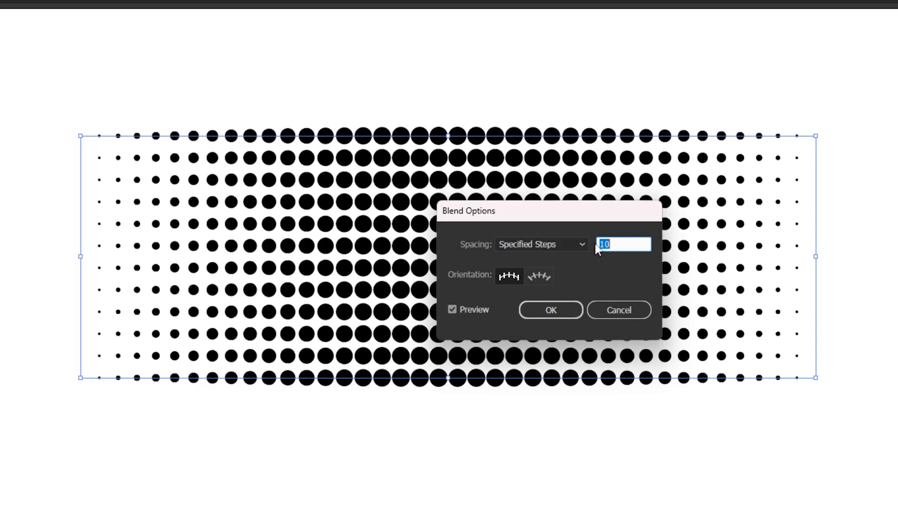
{"action": "key", "text": "Up"}
{"action": "key", "text": "Up"}
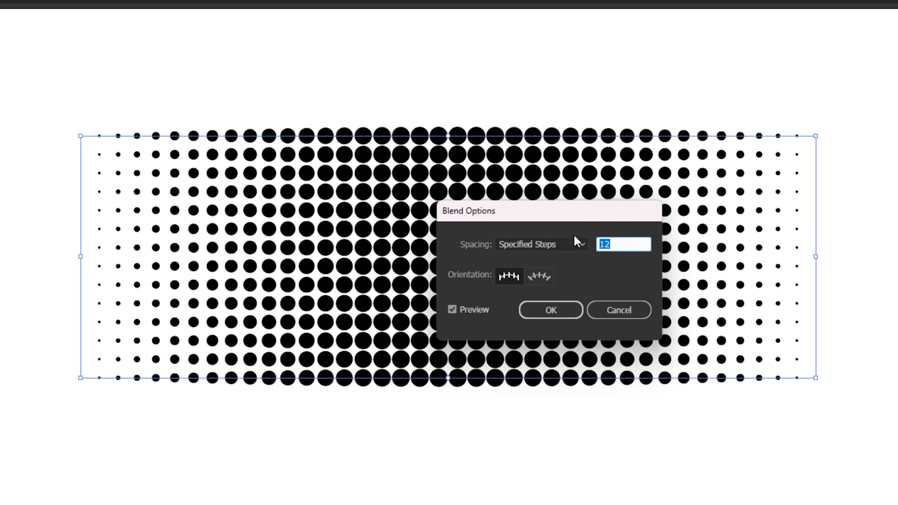
{"action": "left_click", "coordinate": [551, 310]}
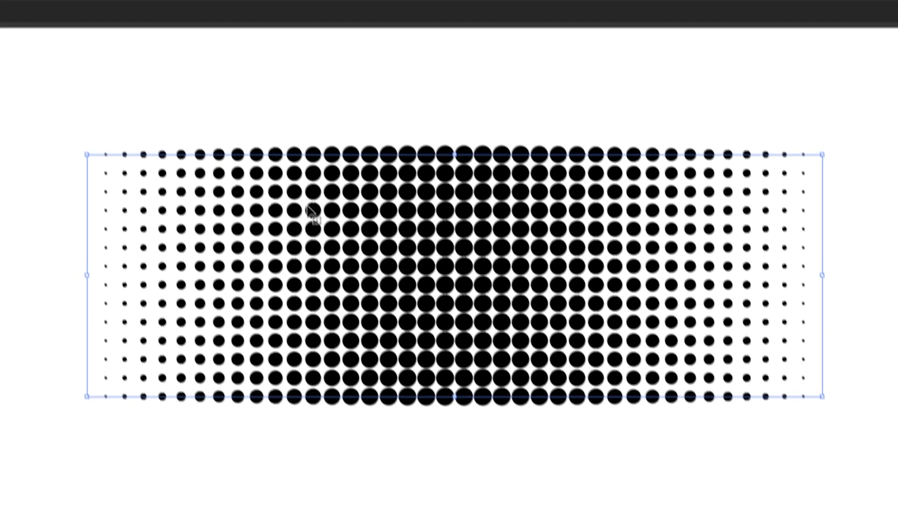
Save the blended dot pattern as a new static symbol and delete its instance from the artboard
{"action": "left_click", "coordinate": [61, 10]}
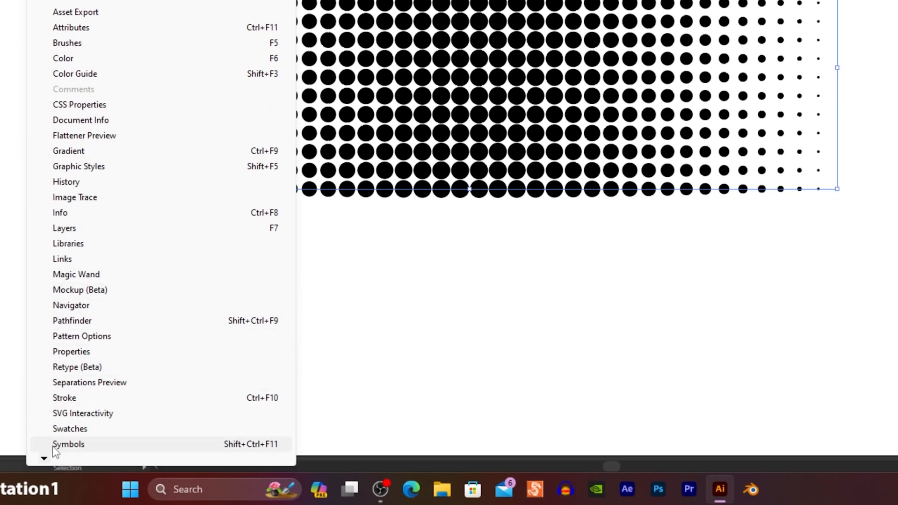
{"action": "left_click", "coordinate": [52, 446]}
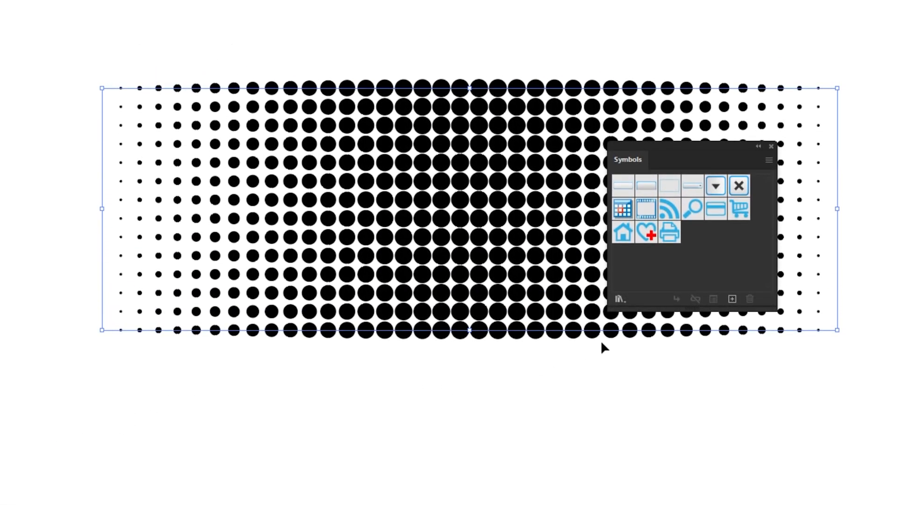
{"action": "left_click", "coordinate": [732, 298]}
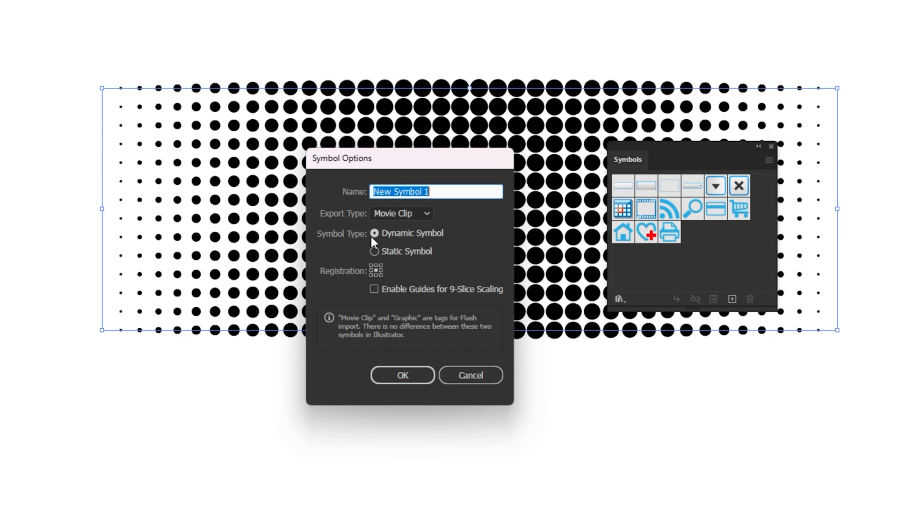
{"action": "left_click", "coordinate": [374, 251]}
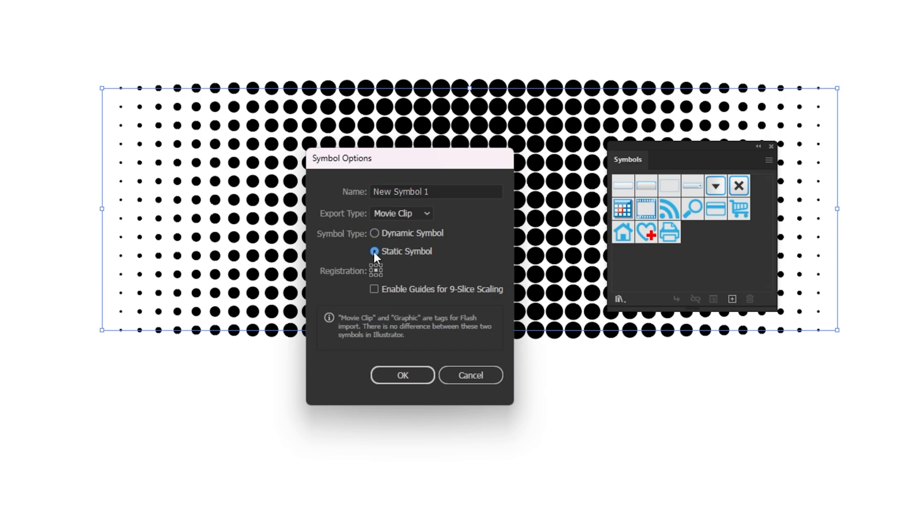
{"action": "left_click", "coordinate": [402, 375]}
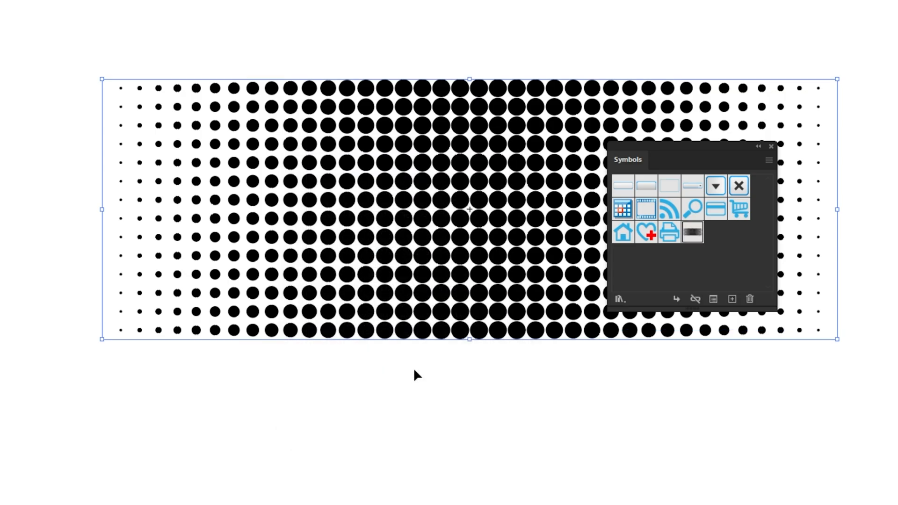
{"action": "left_click_drag", "start_coordinate": [482, 243], "coordinate": [414, 285]}
{"action": "key", "text": "Delete"}
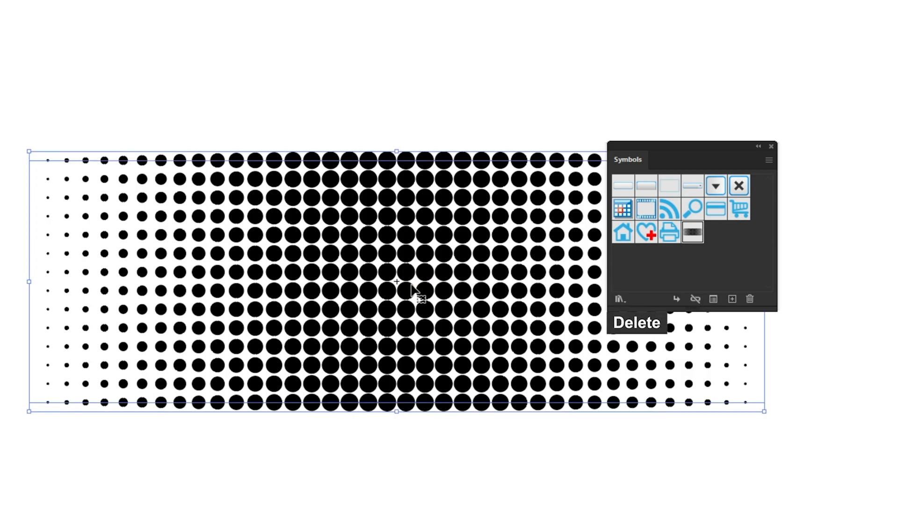
Draw a circle about 617 px in diameter near the centre of the artboard with the Ellipse tool
{"action": "left_click", "coordinate": [771, 147]}
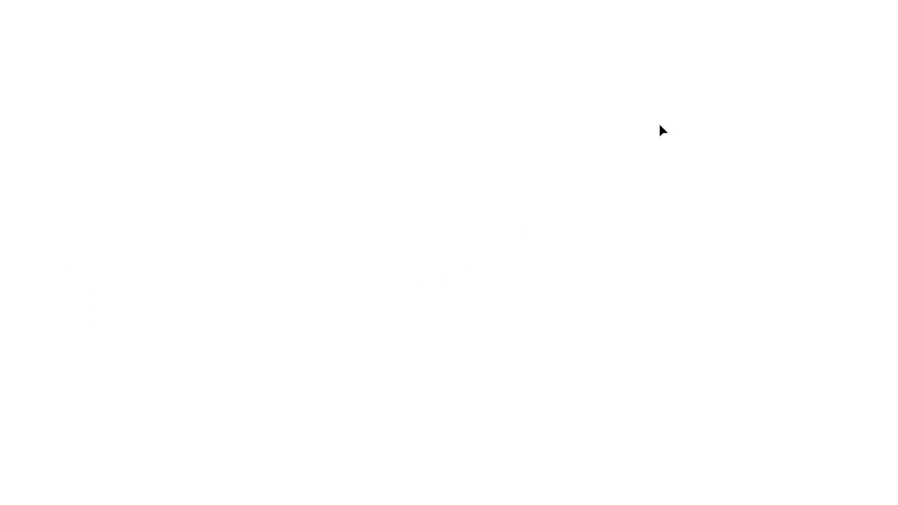
{"action": "left_click", "coordinate": [14, 101]}
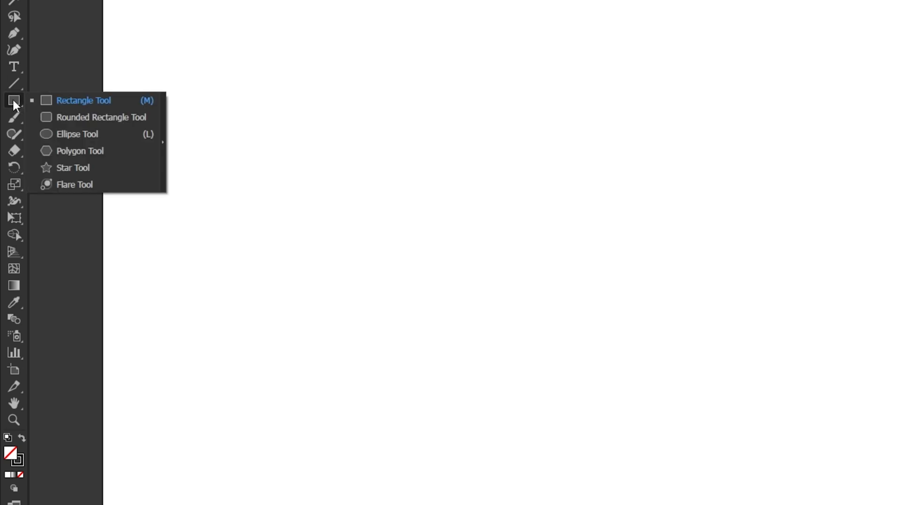
{"action": "left_click", "coordinate": [82, 134]}
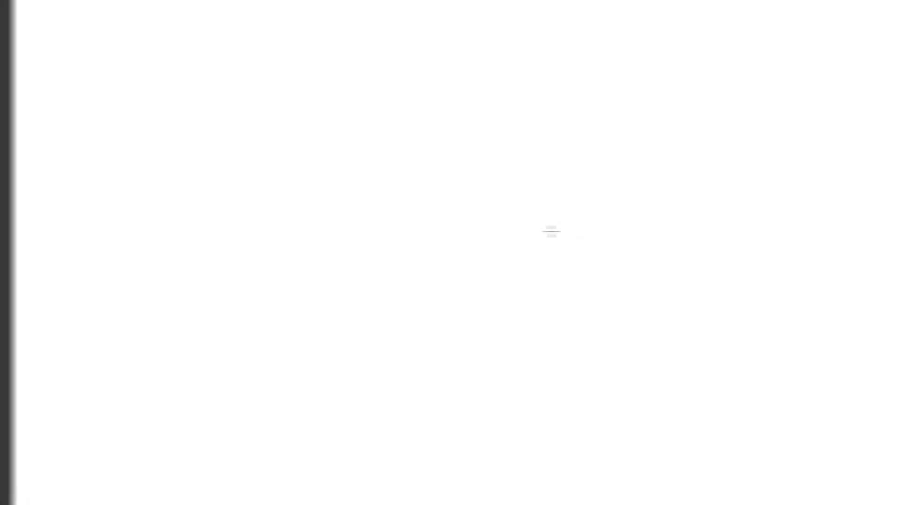
{"action": "left_click_drag", "start_coordinate": [491, 247], "coordinate": [653, 84]}
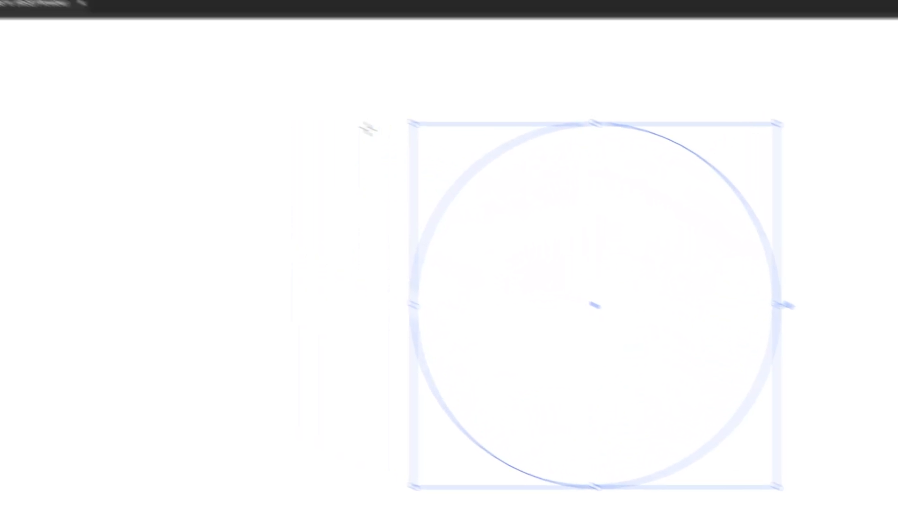
{"action": "left_click", "coordinate": [12, 77]}
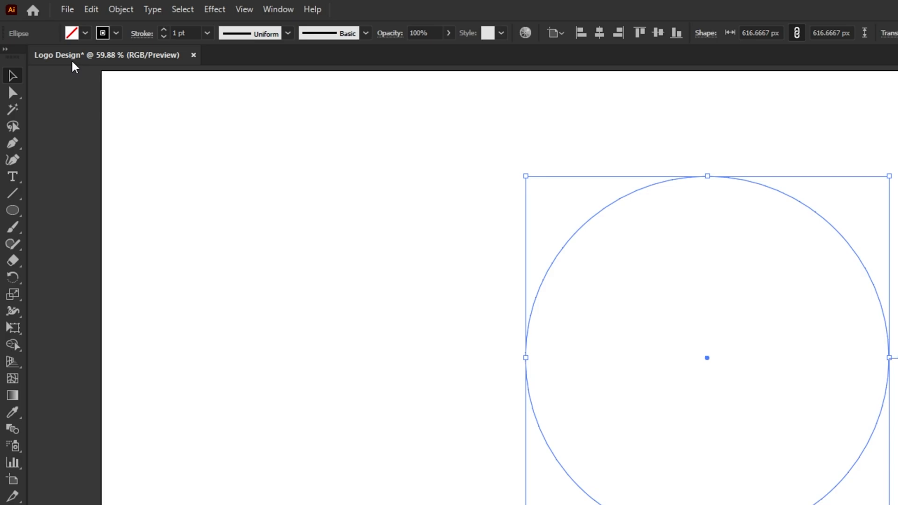
Give the circle a solid 1 pt stroke with a butt cap and mitre join, turning off Dashed Line
{"action": "left_click", "coordinate": [135, 35]}
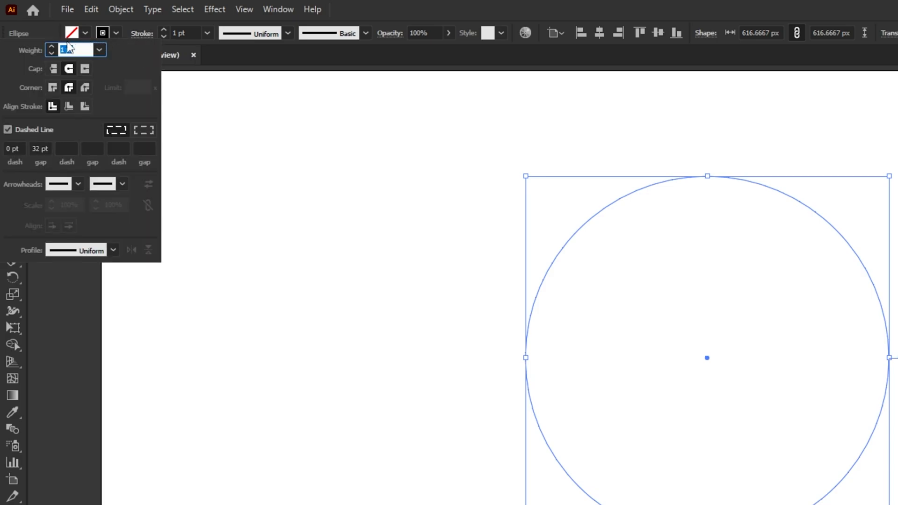
{"action": "left_click", "coordinate": [50, 46]}
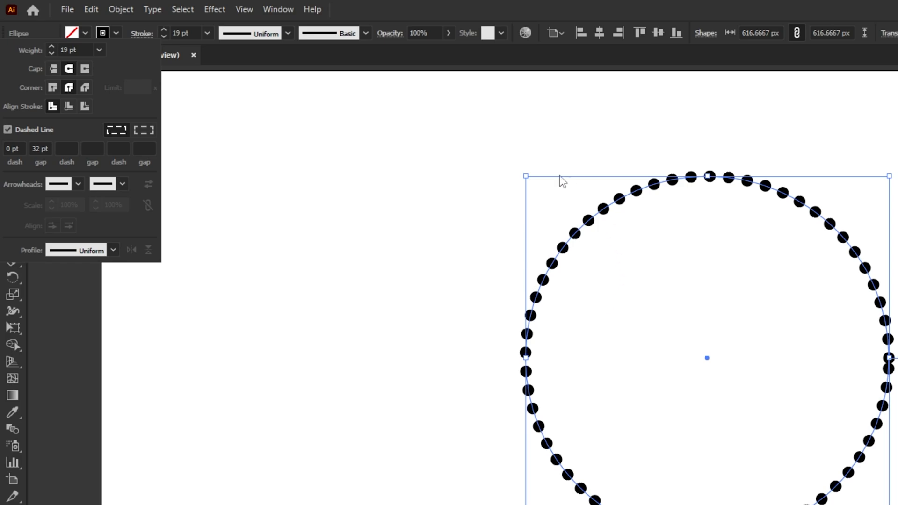
{"action": "left_click", "coordinate": [54, 69]}
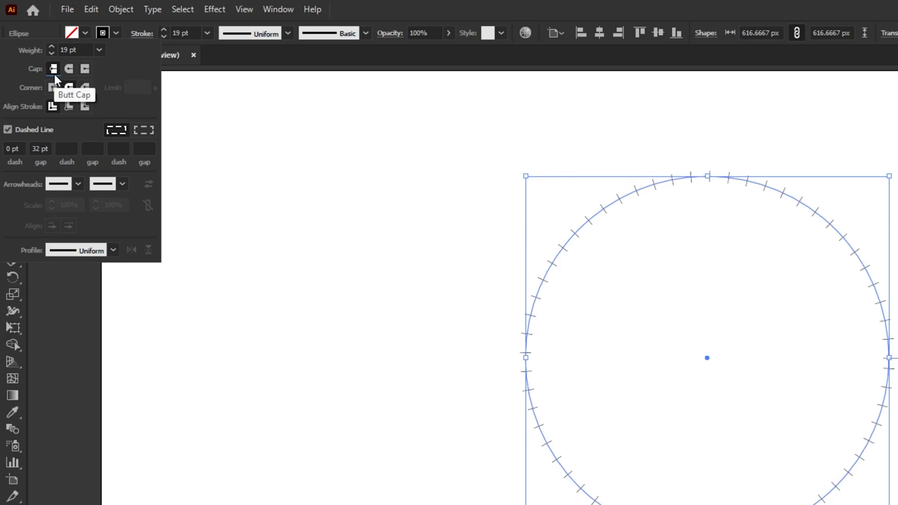
{"action": "left_click", "coordinate": [56, 86]}
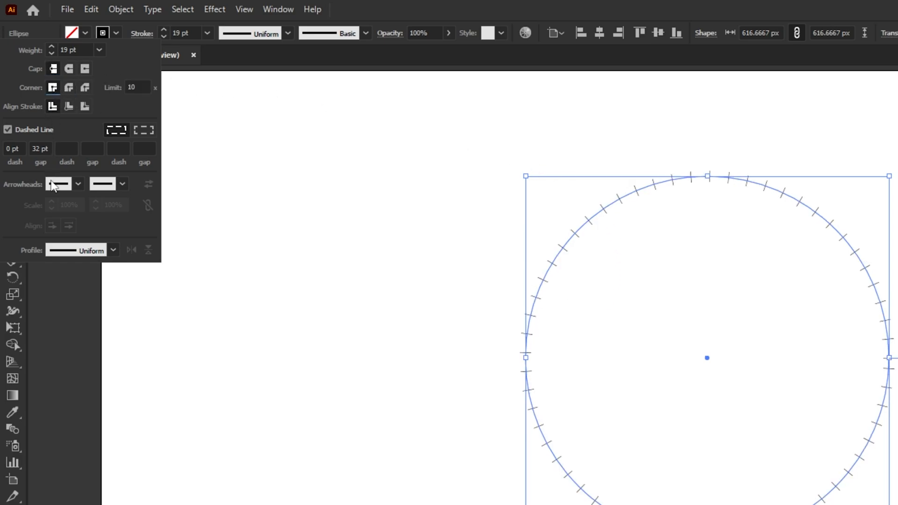
{"action": "left_click", "coordinate": [8, 130]}
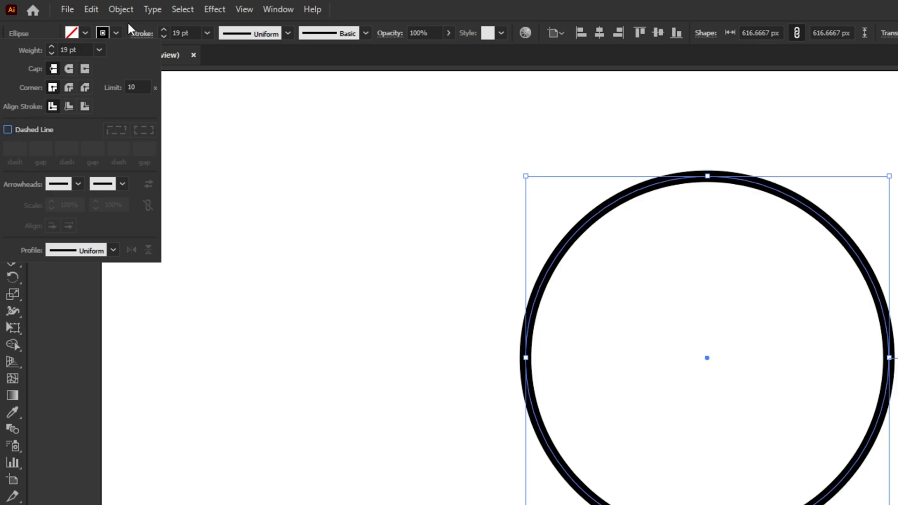
{"action": "left_click", "coordinate": [166, 36]}
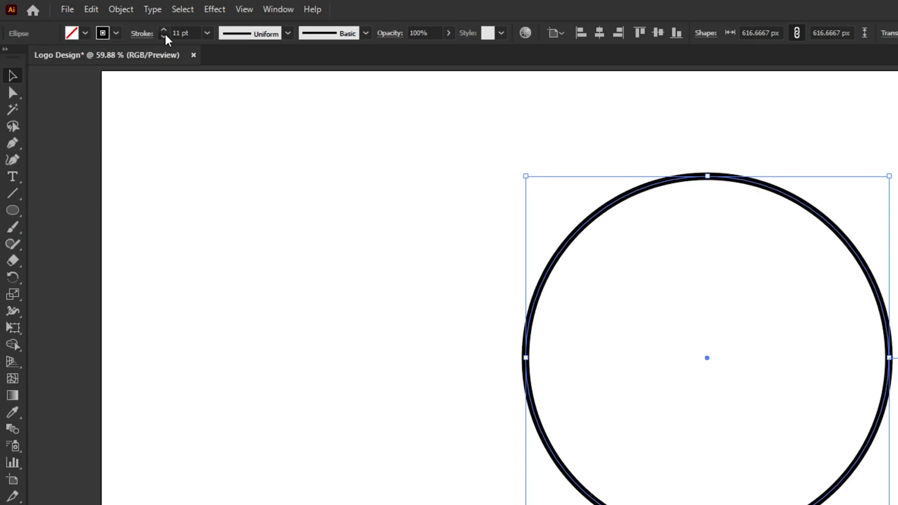
{"action": "left_click", "coordinate": [165, 35]}
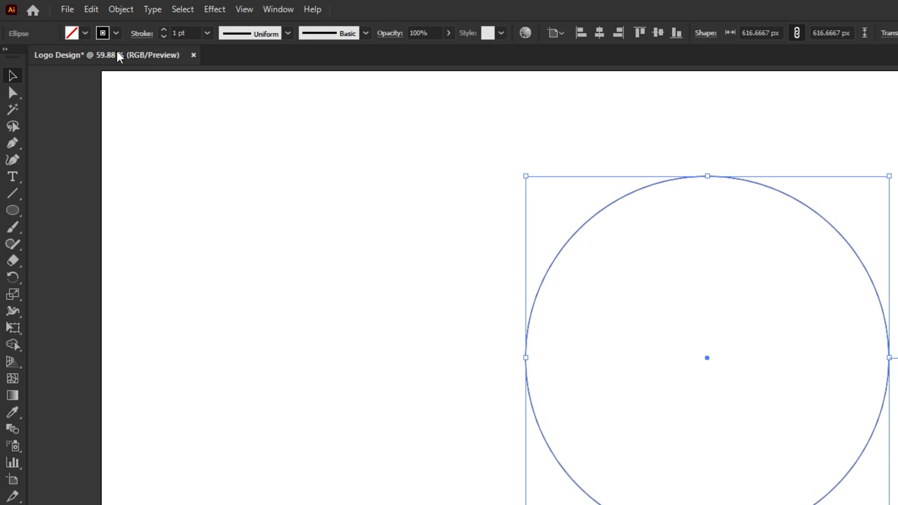
Delete the circle's left anchor point with the Direct Selection tool, keeping only the right half-circle path
{"action": "left_click_drag", "start_coordinate": [12, 92], "coordinate": [77, 94]}
{"action": "left_click_drag", "start_coordinate": [364, 265], "coordinate": [516, 368]}
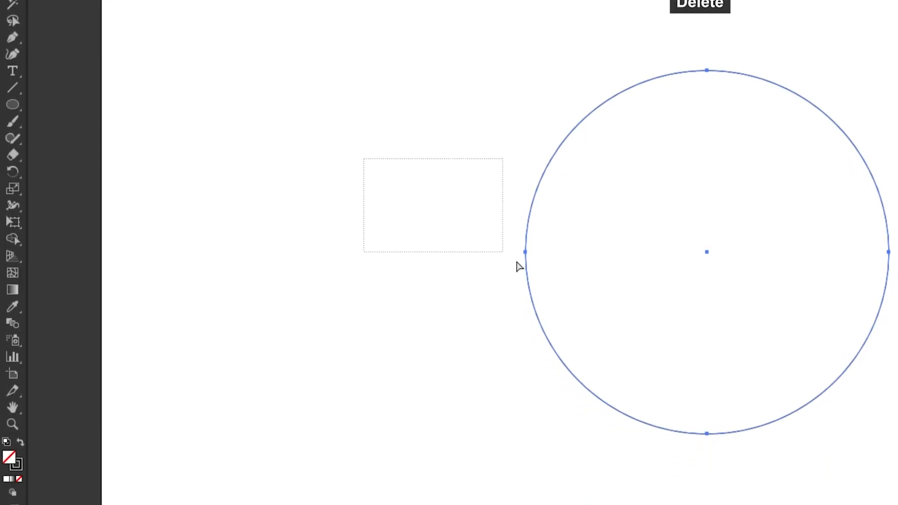
{"action": "left_click_drag", "start_coordinate": [516, 263], "coordinate": [569, 305]}
{"action": "key", "text": "Delete"}
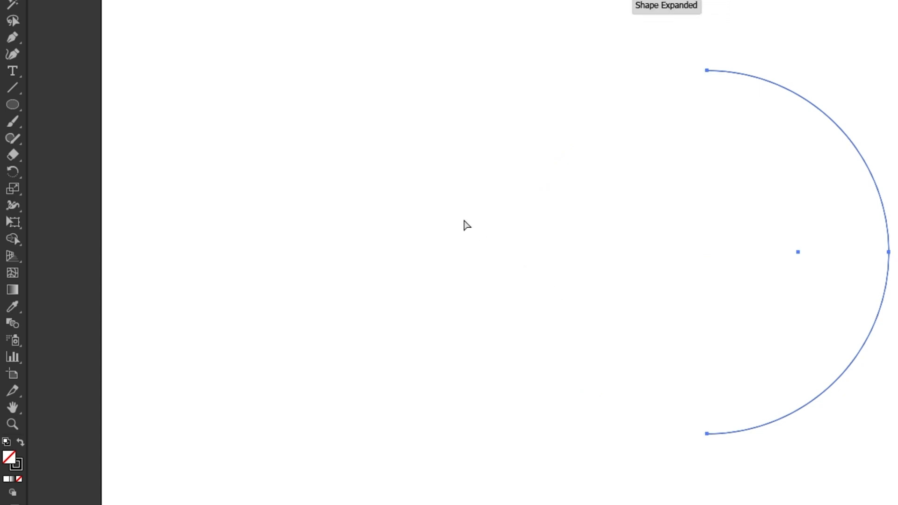
{"action": "left_click", "coordinate": [13, 76]}
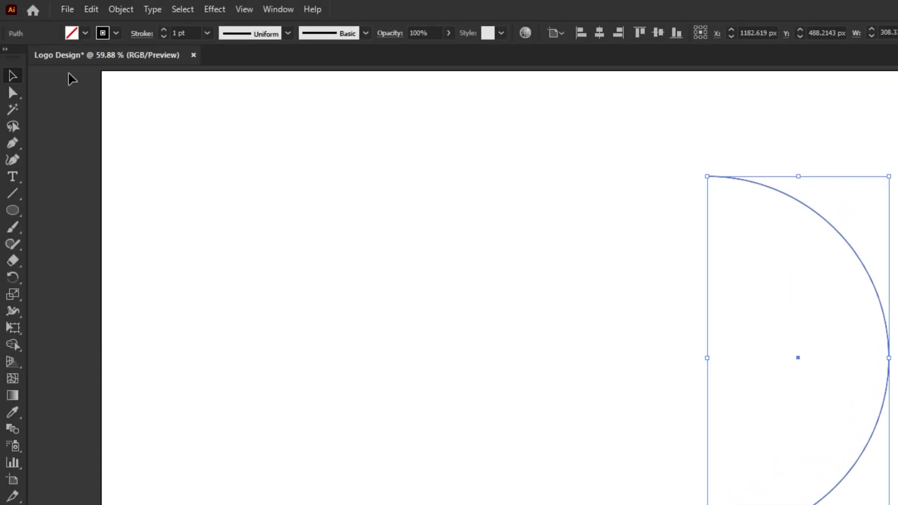
Apply the 3D Revolve (Classic) effect to the half-circle path
{"action": "left_click", "coordinate": [218, 14]}
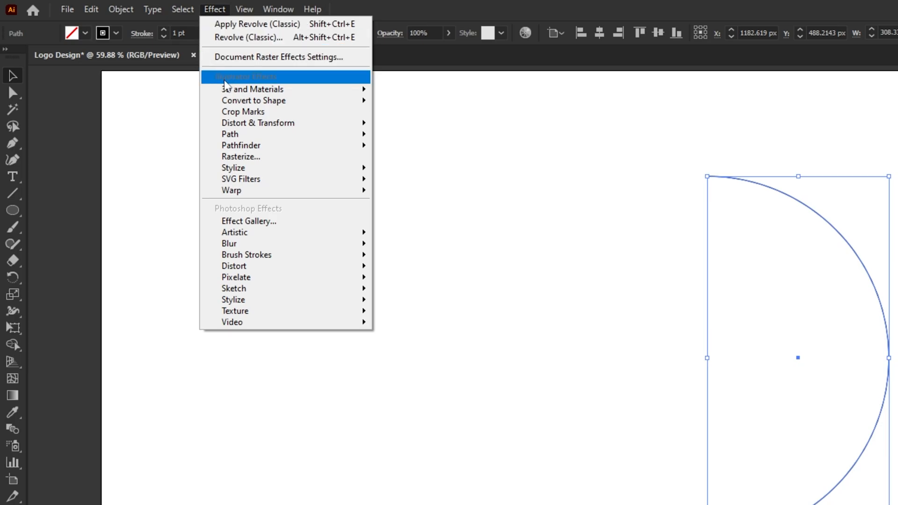
{"action": "mouse_move", "coordinate": [227, 90]}
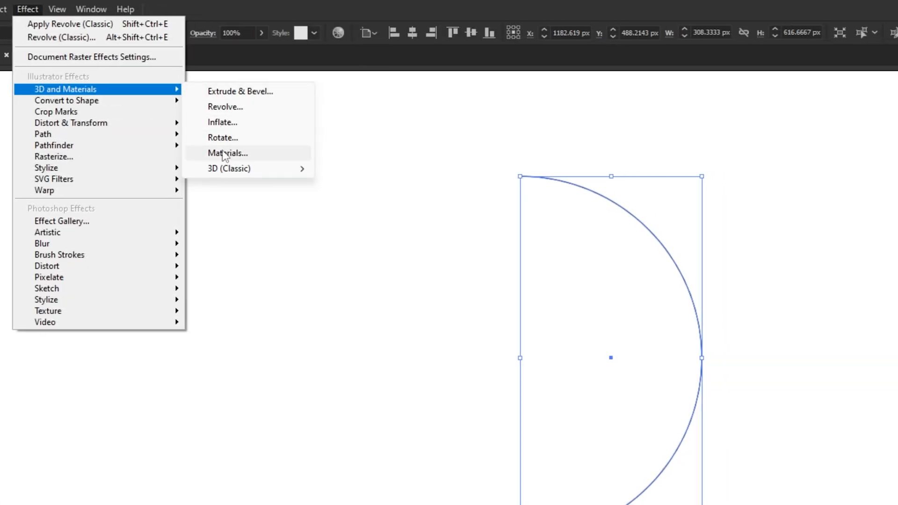
{"action": "mouse_move", "coordinate": [350, 174]}
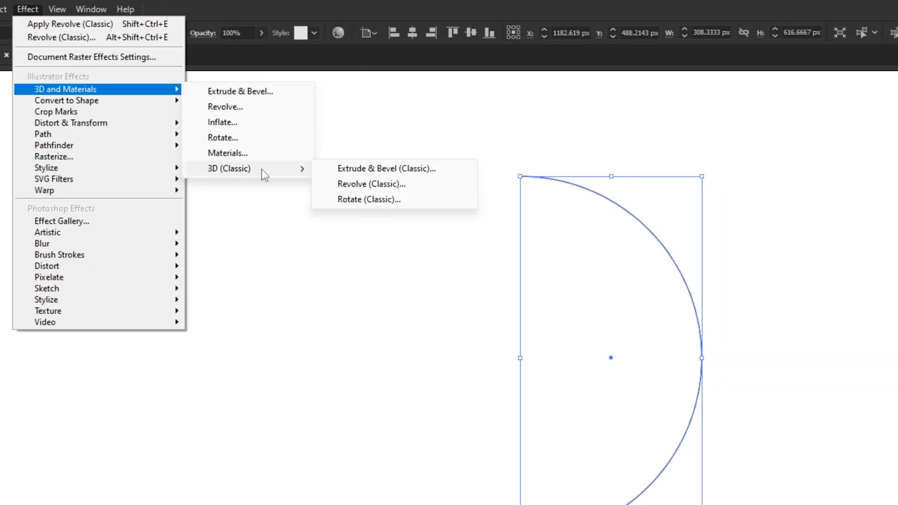
{"action": "left_click", "coordinate": [344, 185]}
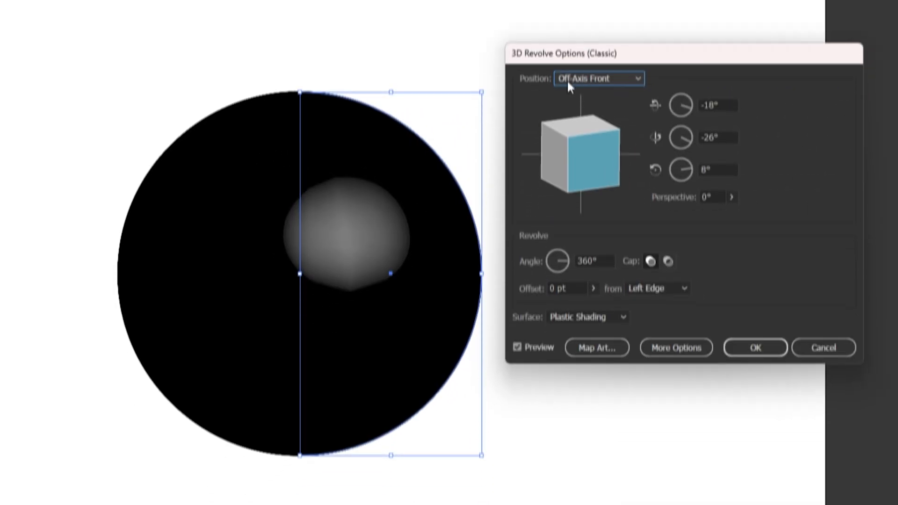
Map New Symbol 1 onto surface 1 of the revolved sphere with Invisible Geometry turned on
{"action": "left_click", "coordinate": [603, 349]}
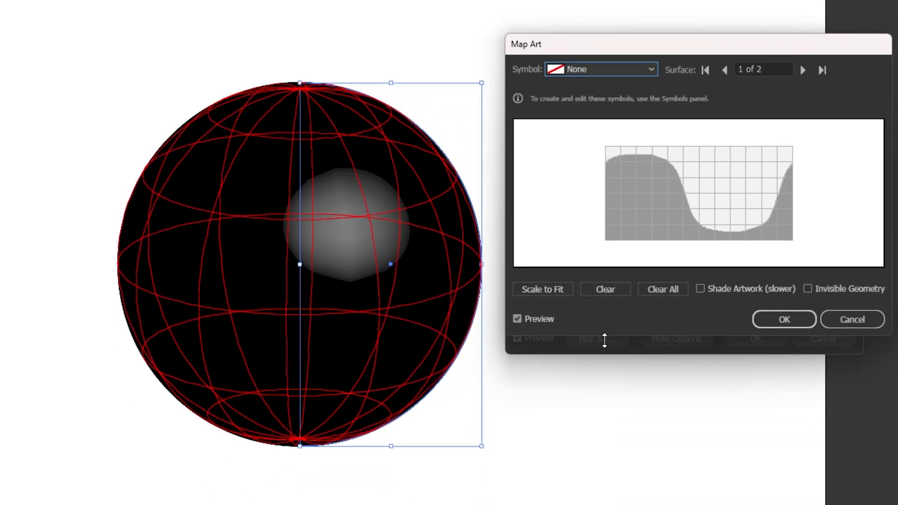
{"action": "left_click", "coordinate": [808, 289]}
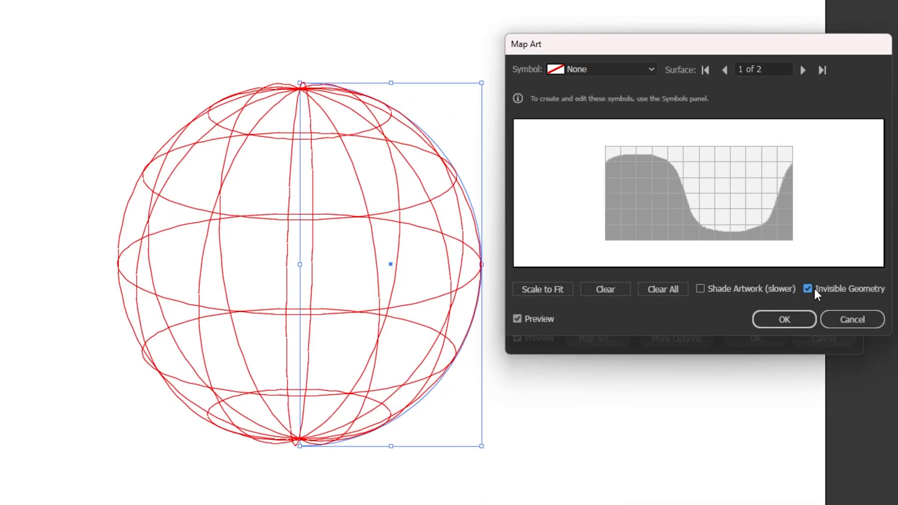
{"action": "left_click", "coordinate": [622, 70]}
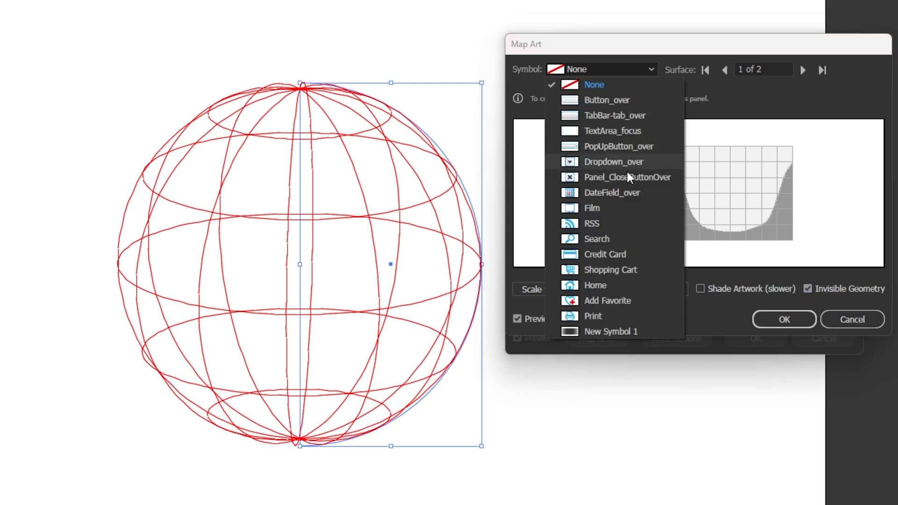
{"action": "left_click", "coordinate": [637, 332]}
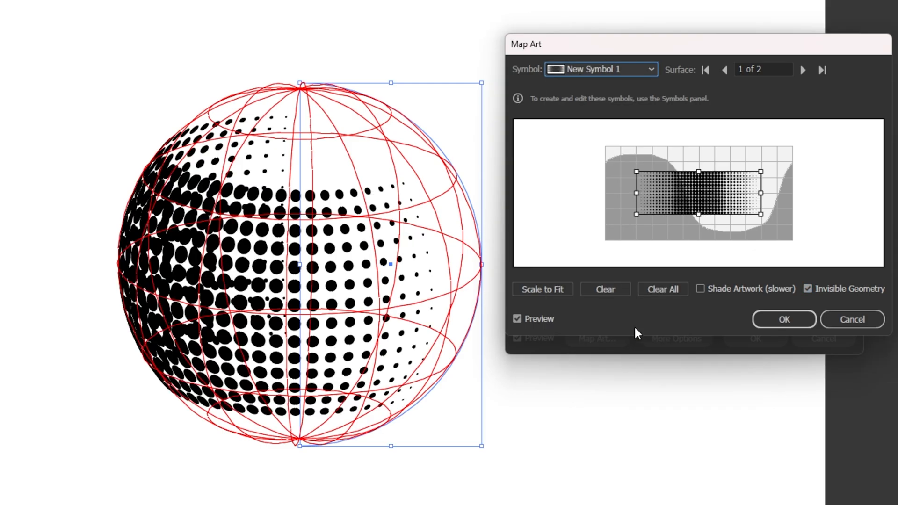
Rotate the mapped symbol to a steep diagonal, shift it across to the sphere's right side and accept the artwork mapping and Revolve effect
{"action": "left_click_drag", "start_coordinate": [763, 222], "coordinate": [771, 141]}
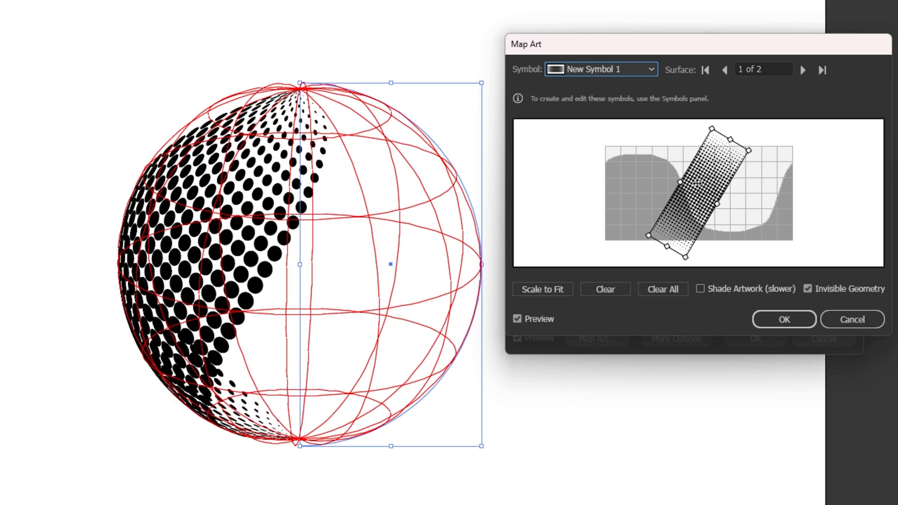
{"action": "left_click_drag", "start_coordinate": [697, 182], "coordinate": [750, 186]}
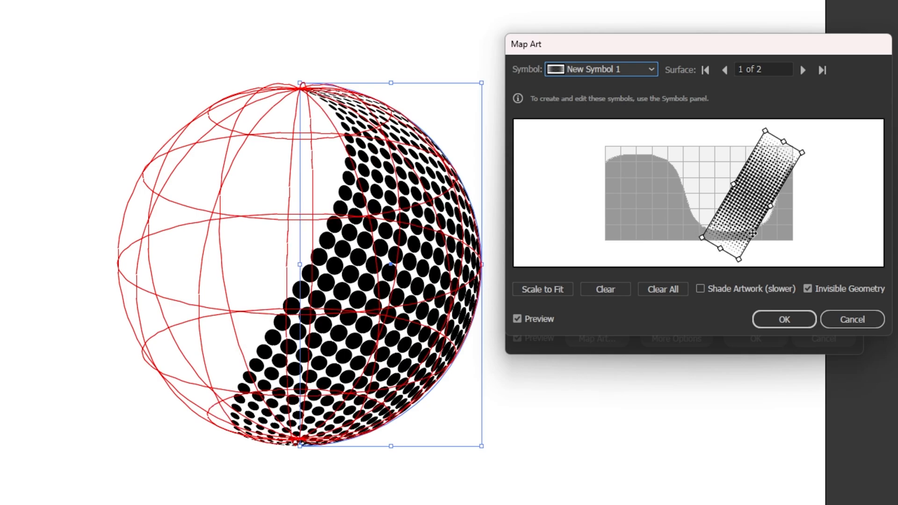
{"action": "left_click", "coordinate": [762, 315]}
{"action": "left_click", "coordinate": [762, 334]}
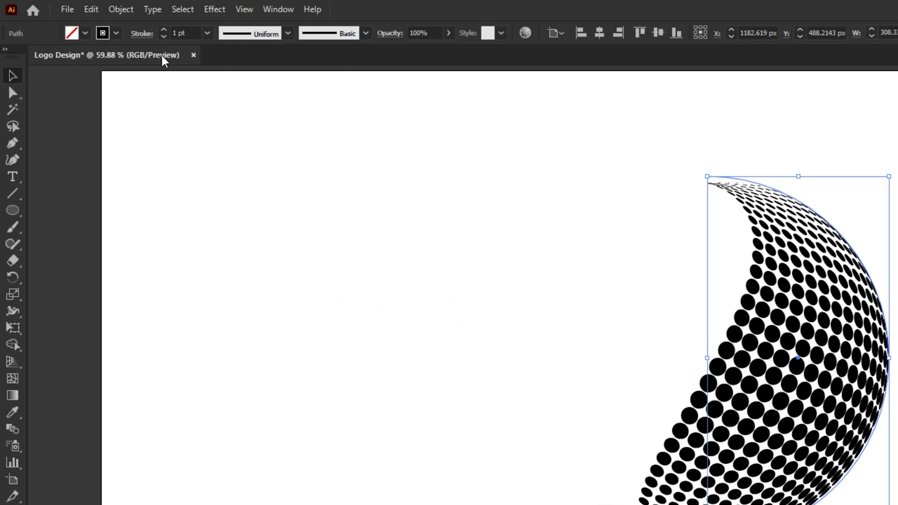
Expand the appearance of the revolved dot sphere and ungroup the result twice
{"action": "left_click", "coordinate": [129, 11]}
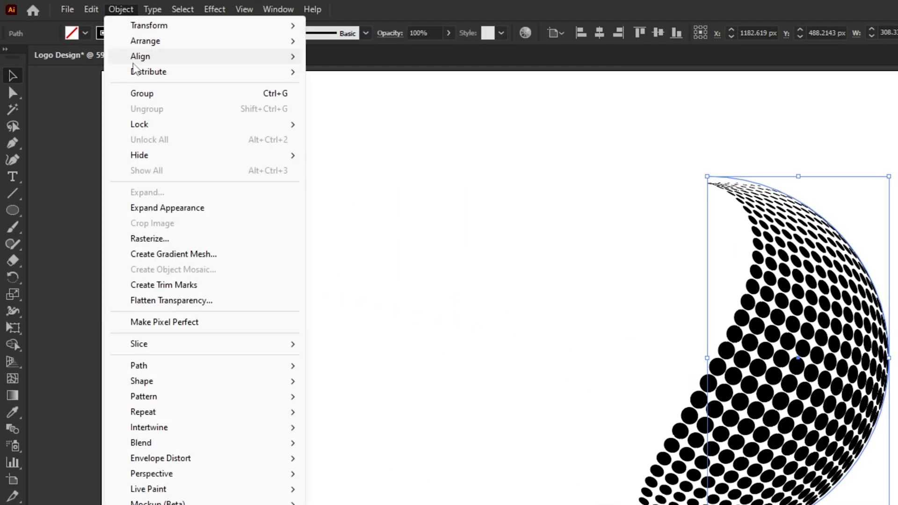
{"action": "left_click", "coordinate": [134, 207]}
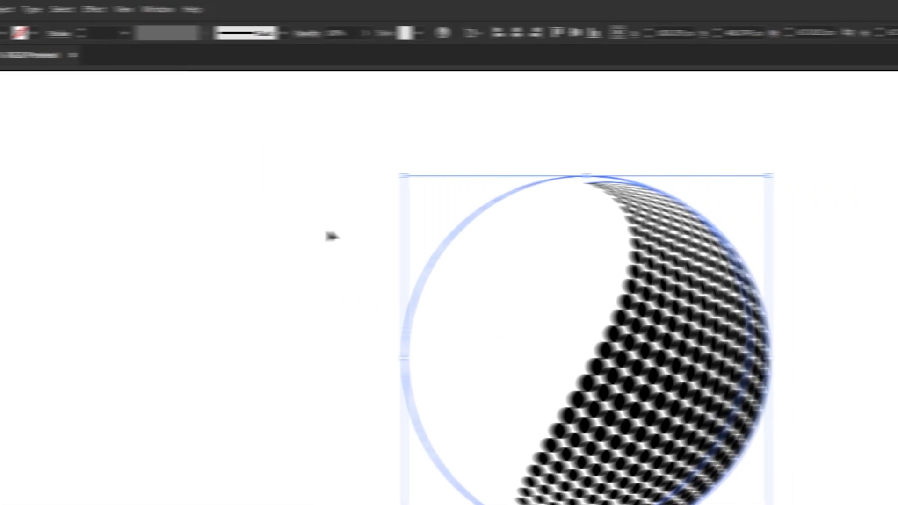
{"action": "right_click", "coordinate": [600, 246]}
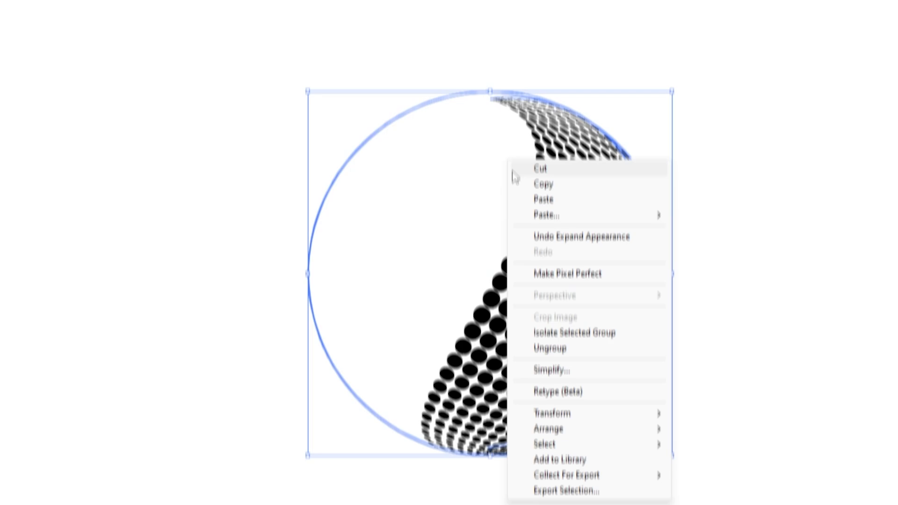
{"action": "left_click", "coordinate": [548, 308]}
{"action": "right_click", "coordinate": [539, 173]}
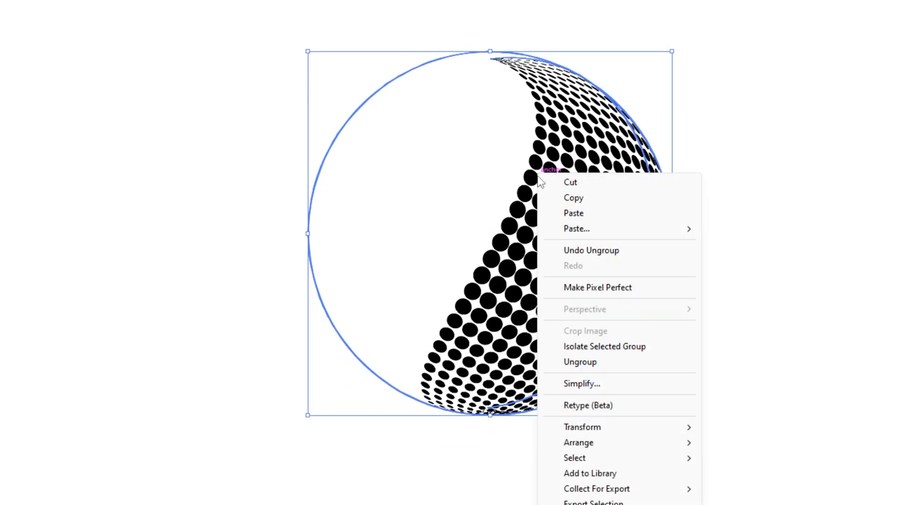
{"action": "left_click", "coordinate": [548, 359]}
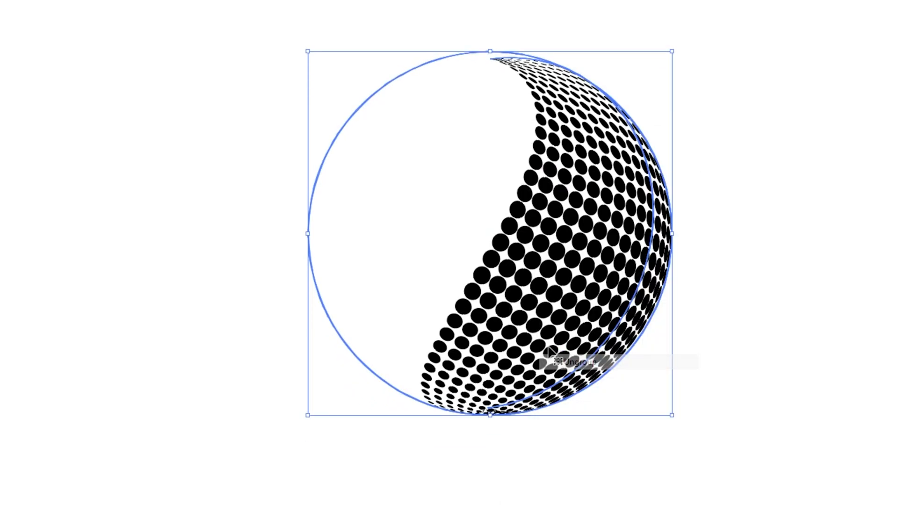
Release the clipping mask on the dot artwork and delete the leftover circular outline
{"action": "right_click", "coordinate": [544, 217]}
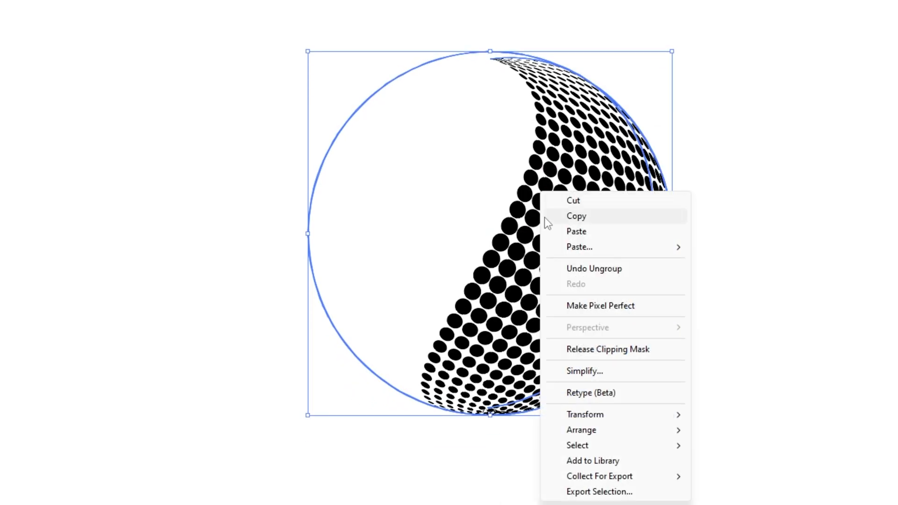
{"action": "left_click", "coordinate": [552, 349]}
{"action": "left_click_drag", "start_coordinate": [245, 114], "coordinate": [377, 208]}
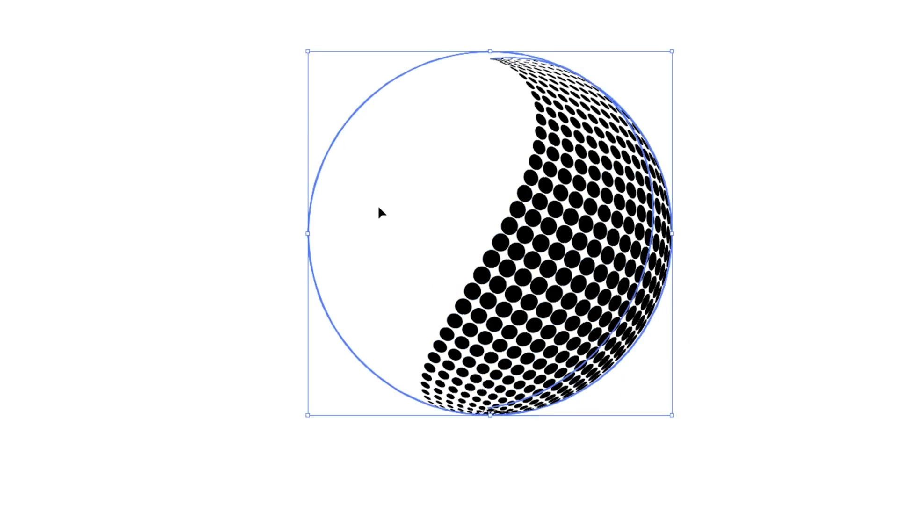
{"action": "left_click_drag", "start_coordinate": [319, 182], "coordinate": [114, 187]}
{"action": "key", "text": "Delete"}
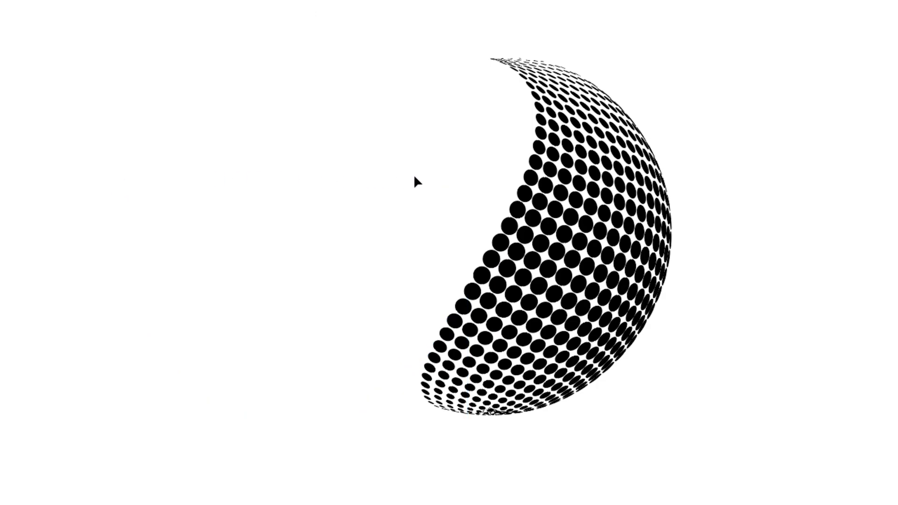
Cut the halftone dot group to the clipboard and delete the stray dash fragments left on the artboard
{"action": "left_click", "coordinate": [533, 176]}
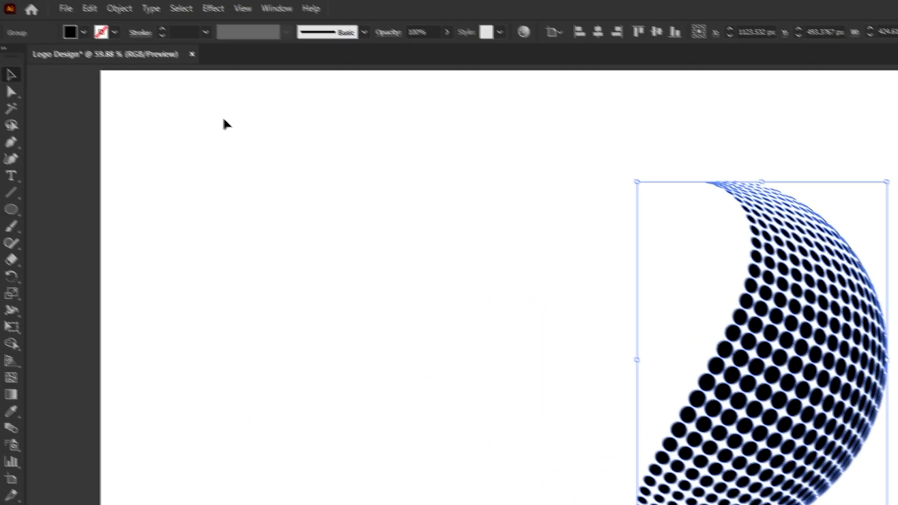
{"action": "left_click", "coordinate": [92, 9]}
{"action": "left_click", "coordinate": [101, 59]}
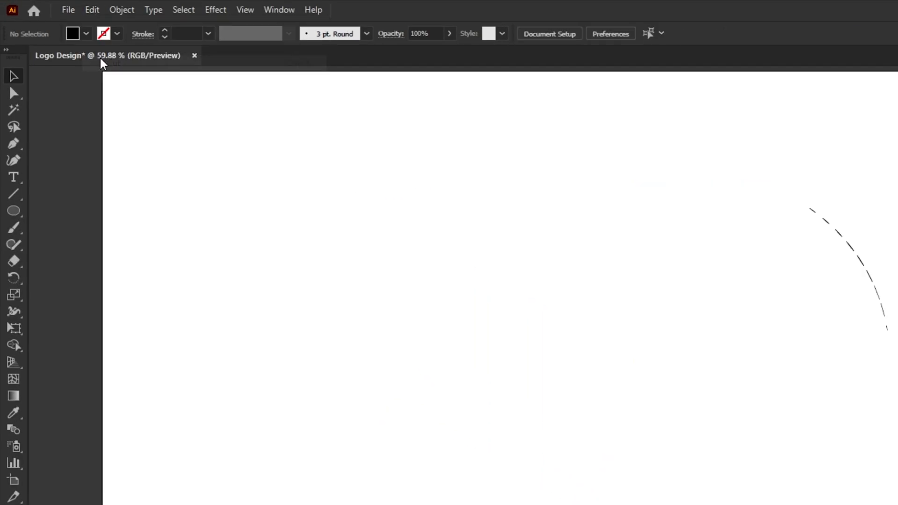
{"action": "left_click_drag", "start_coordinate": [265, 120], "coordinate": [717, 392]}
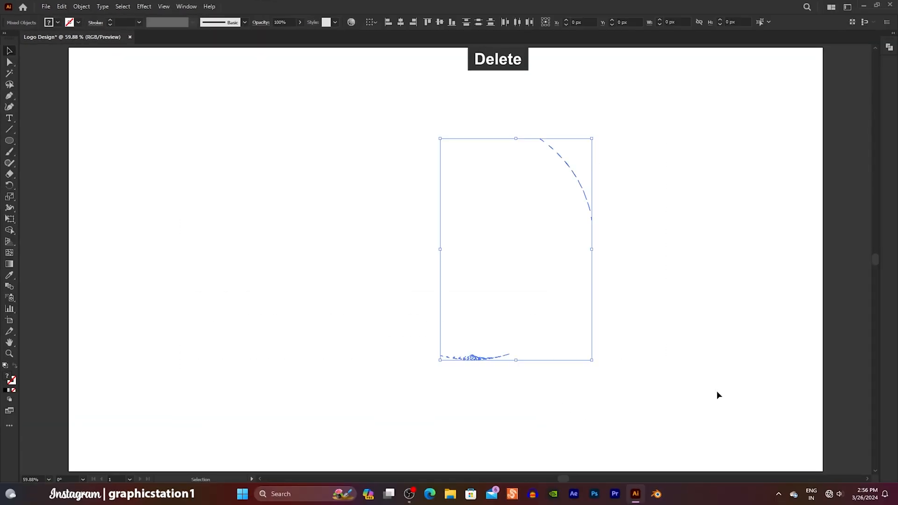
{"action": "key", "text": "Delete"}
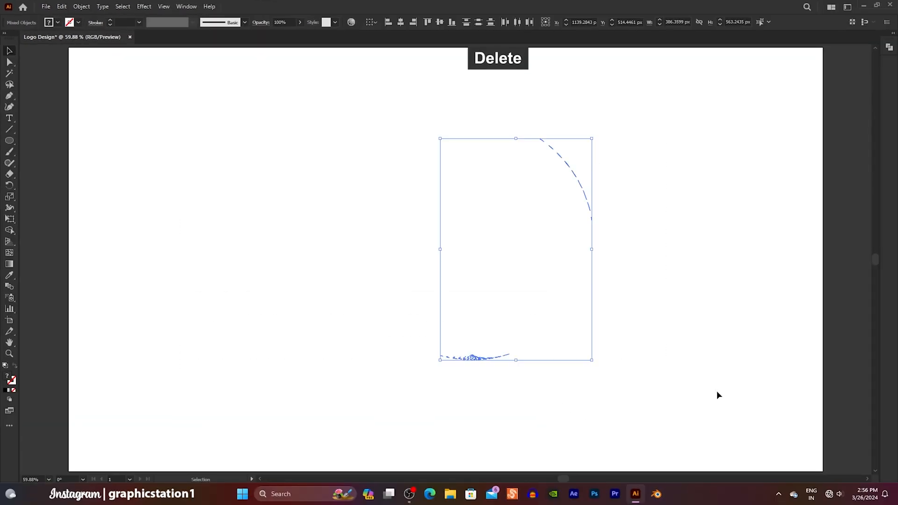
Paste the cut halftone dot group back in place and move it horizontally to the artboard's left half, at about X 664 px
{"action": "left_click", "coordinate": [102, 10]}
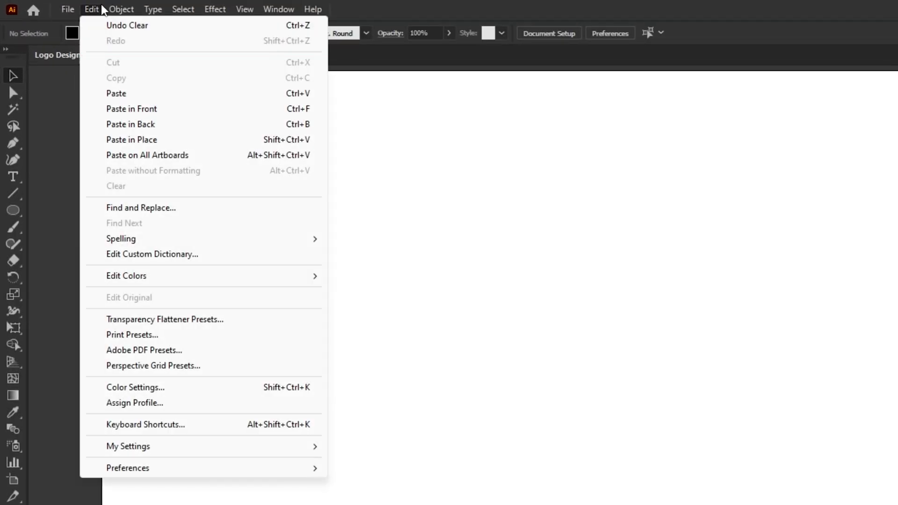
{"action": "left_click", "coordinate": [131, 139]}
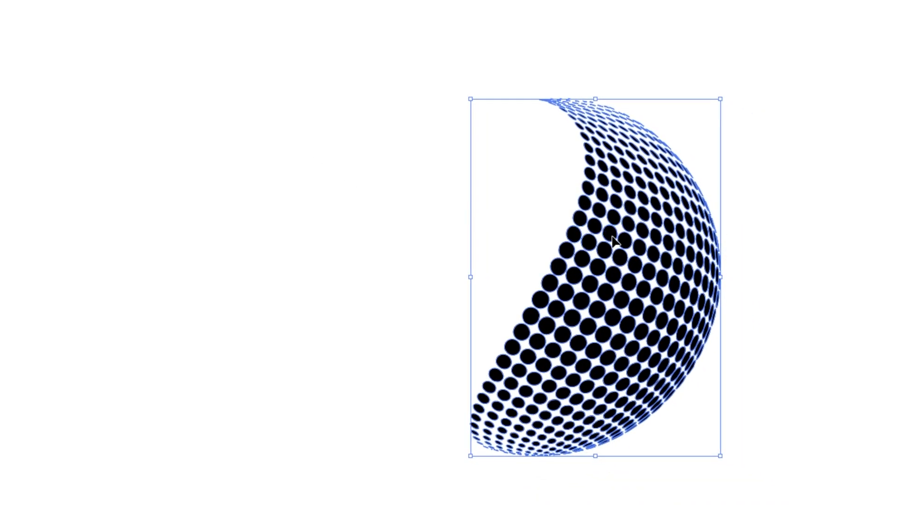
{"action": "left_click_drag", "start_coordinate": [612, 240], "coordinate": [340, 239]}
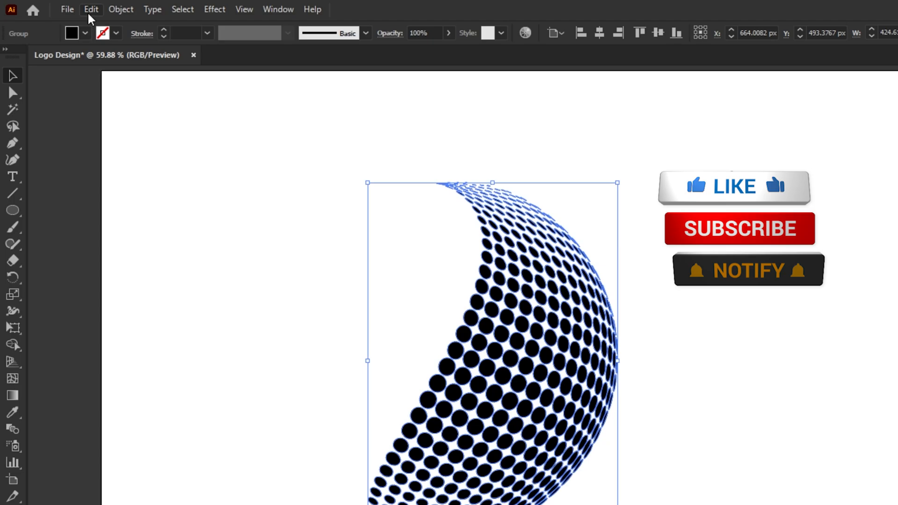
Copy the halftone dot group, paste it in place and move the duplicate horizontally to the artboard's right half, at about X 1404 px
{"action": "left_click", "coordinate": [89, 14]}
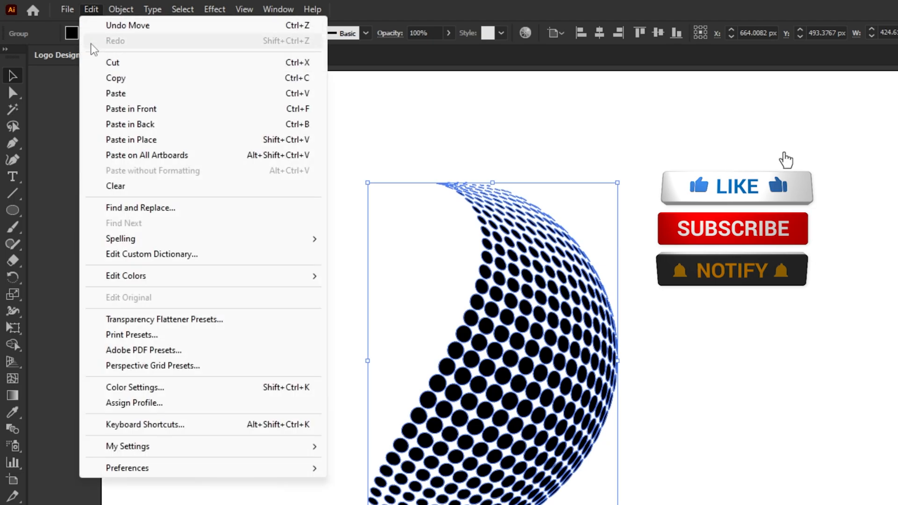
{"action": "left_click", "coordinate": [101, 78]}
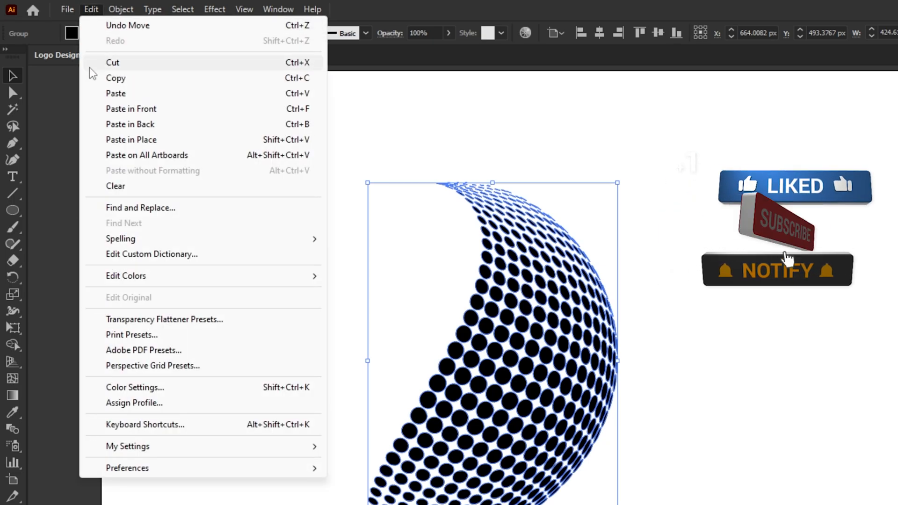
{"action": "left_click", "coordinate": [94, 140]}
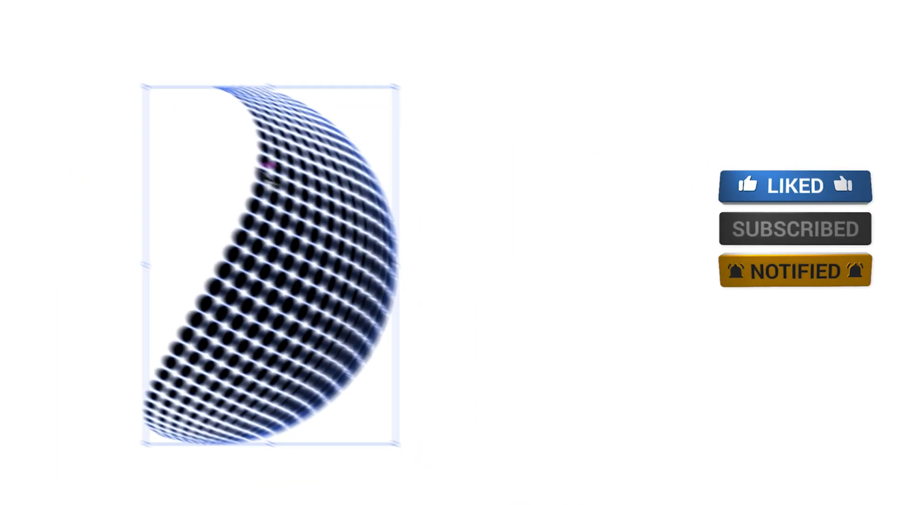
{"action": "left_click_drag", "start_coordinate": [523, 276], "coordinate": [813, 275]}
{"action": "left_click_drag", "start_coordinate": [567, 173], "coordinate": [712, 173]}
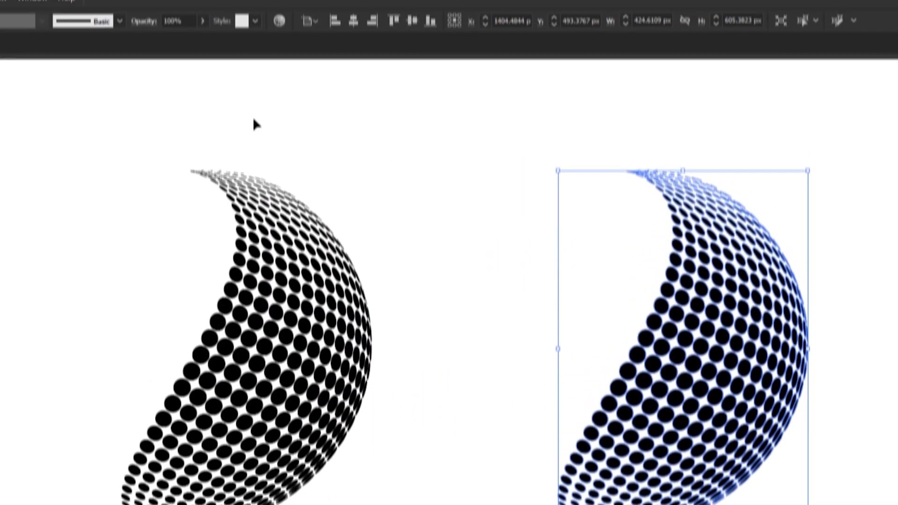
Fill the right-hand dot group with the preset white-to-black linear gradient
{"action": "left_click", "coordinate": [30, 9]}
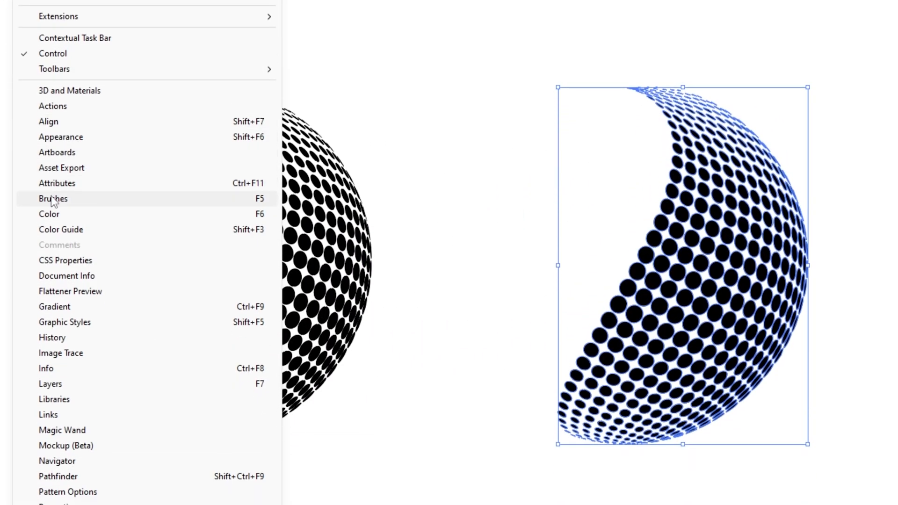
{"action": "left_click", "coordinate": [52, 337]}
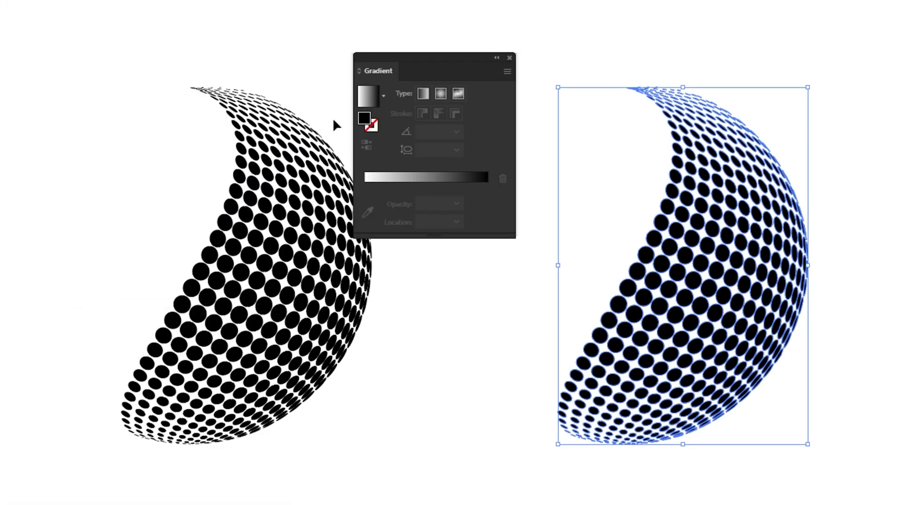
{"action": "left_click", "coordinate": [383, 96]}
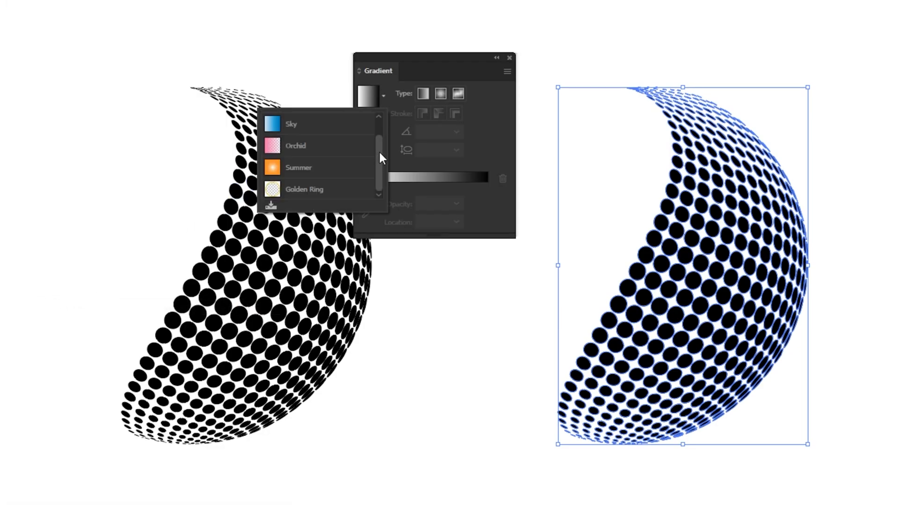
{"action": "scroll", "coordinate": [378, 149], "scroll_direction": "up", "scroll_amount": 1}
{"action": "left_click", "coordinate": [350, 126]}
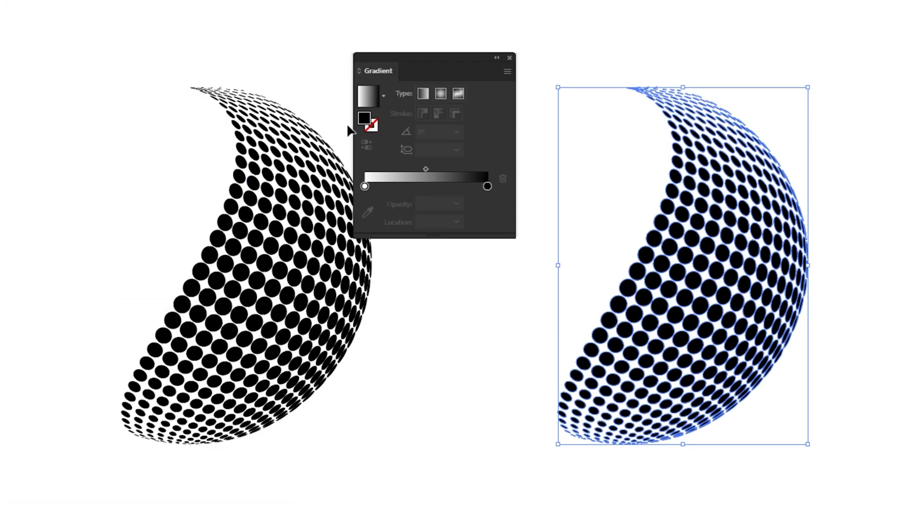
Recolour the gradient's white stop to light orange and its black stop to red using the swatches
{"action": "double_click", "coordinate": [364, 186]}
{"action": "left_click", "coordinate": [312, 257]}
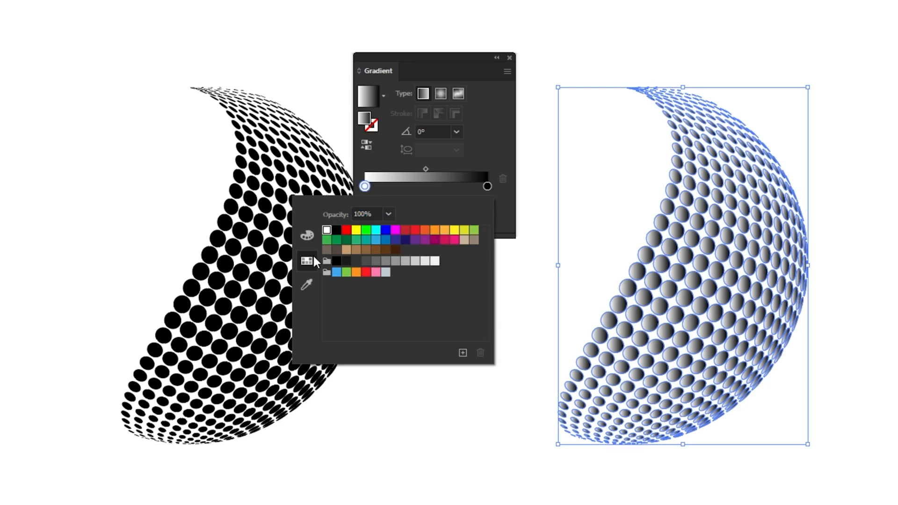
{"action": "left_click", "coordinate": [444, 229]}
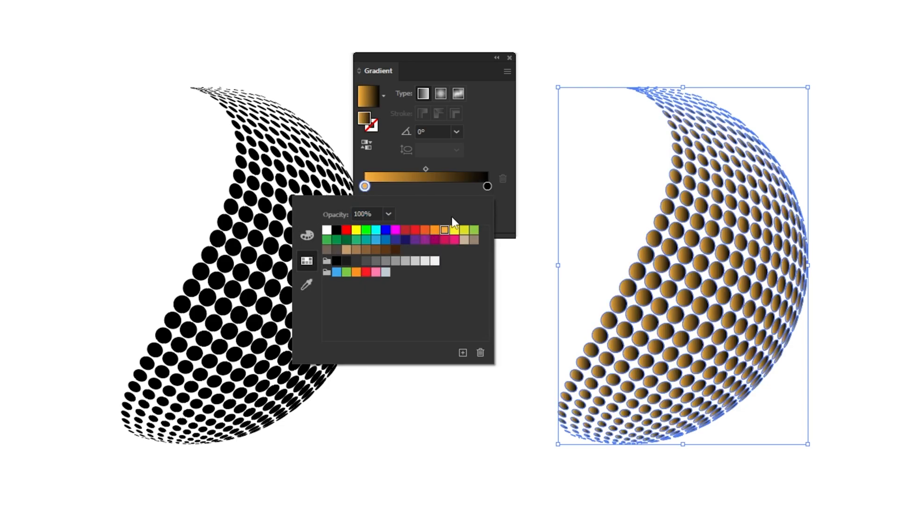
{"action": "double_click", "coordinate": [487, 186]}
{"action": "left_click", "coordinate": [406, 230]}
{"action": "left_click", "coordinate": [472, 119]}
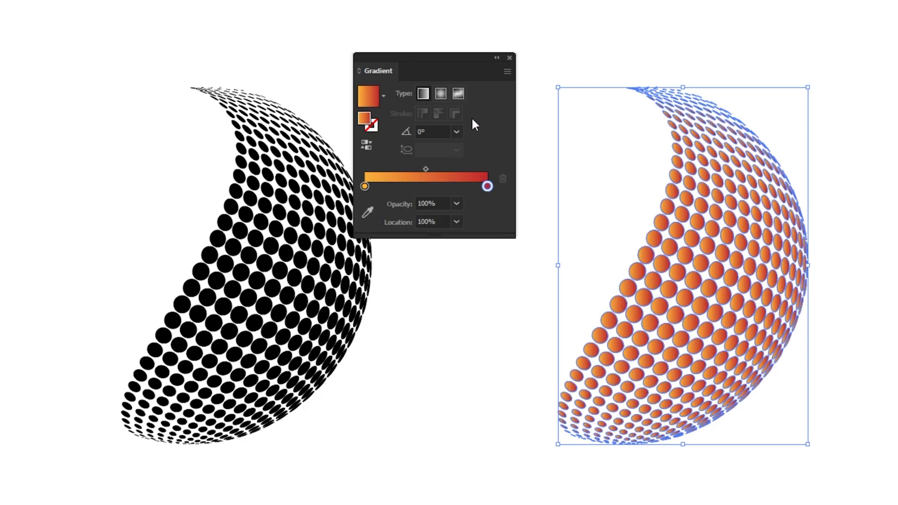
Redraw the gradient as one vertical blend across the whole right-hand dot group, from just above its upper edge to just below its lower edge
{"action": "left_click", "coordinate": [508, 58]}
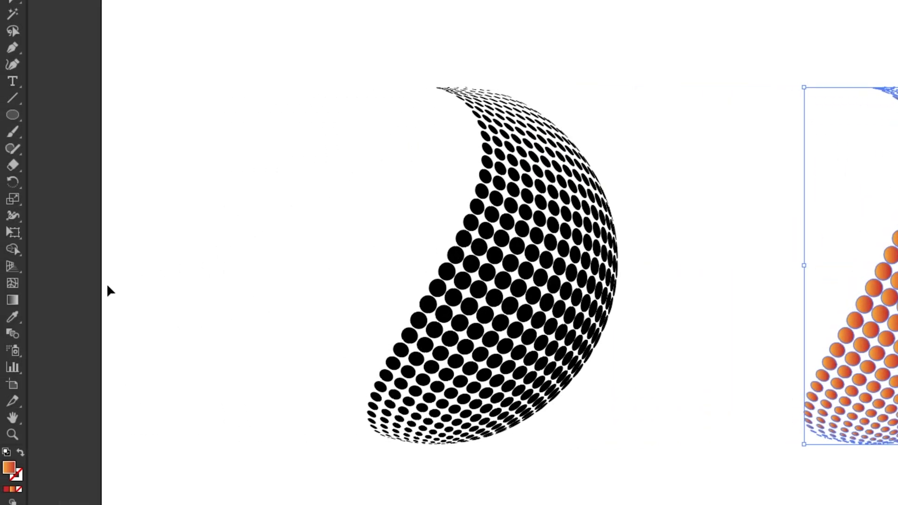
{"action": "left_click", "coordinate": [12, 300]}
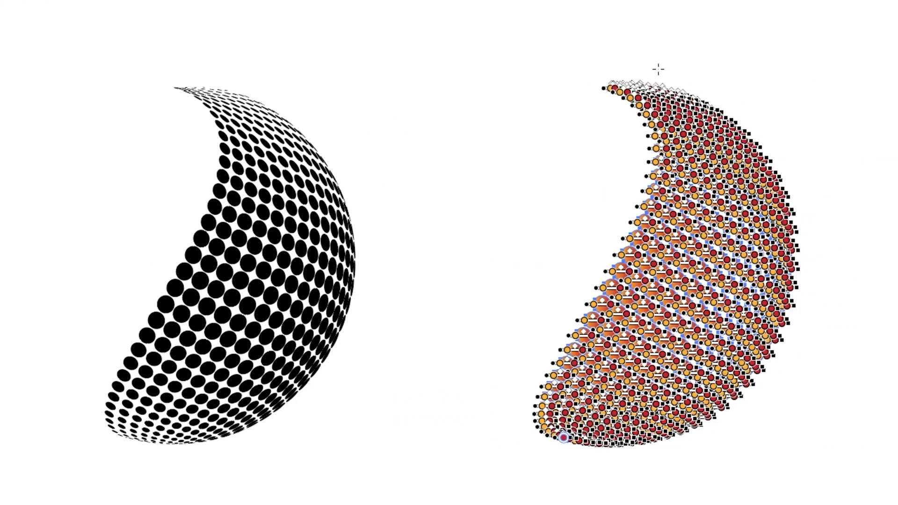
{"action": "left_click_drag", "start_coordinate": [658, 61], "coordinate": [658, 459]}
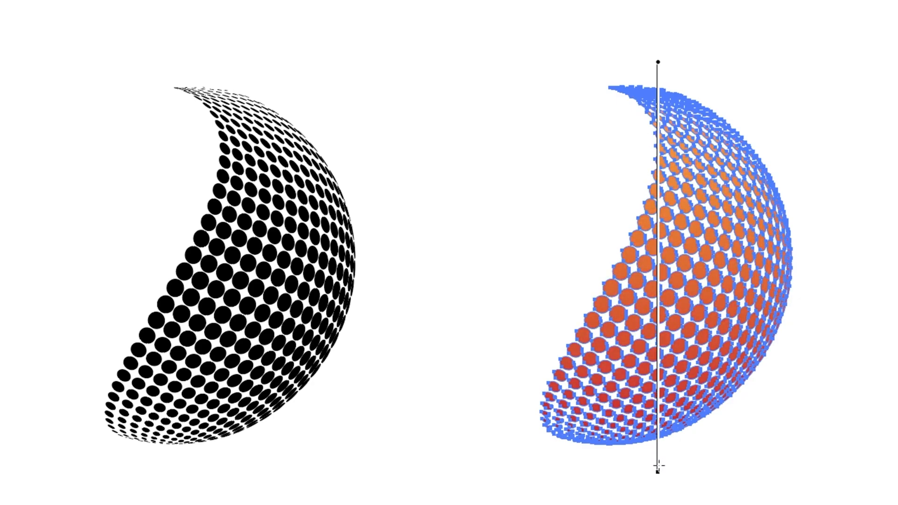
{"action": "left_click_drag", "start_coordinate": [658, 466], "coordinate": [659, 466]}
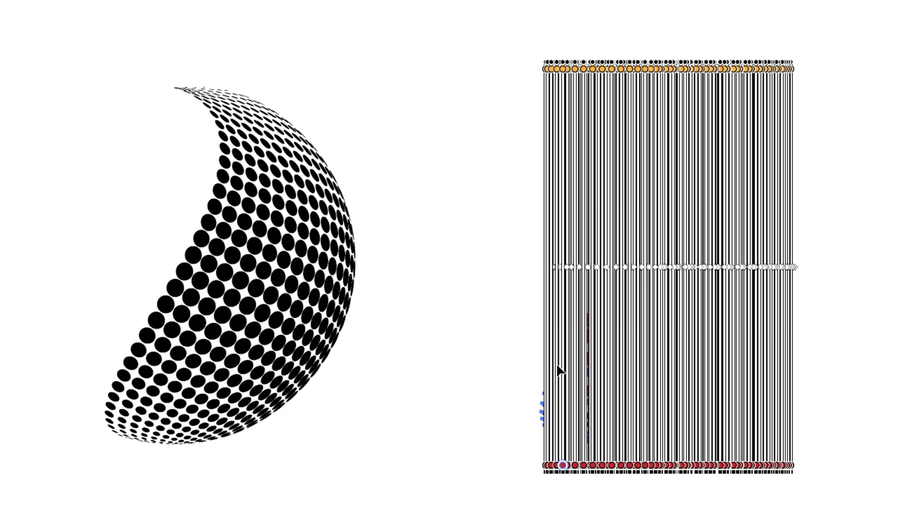